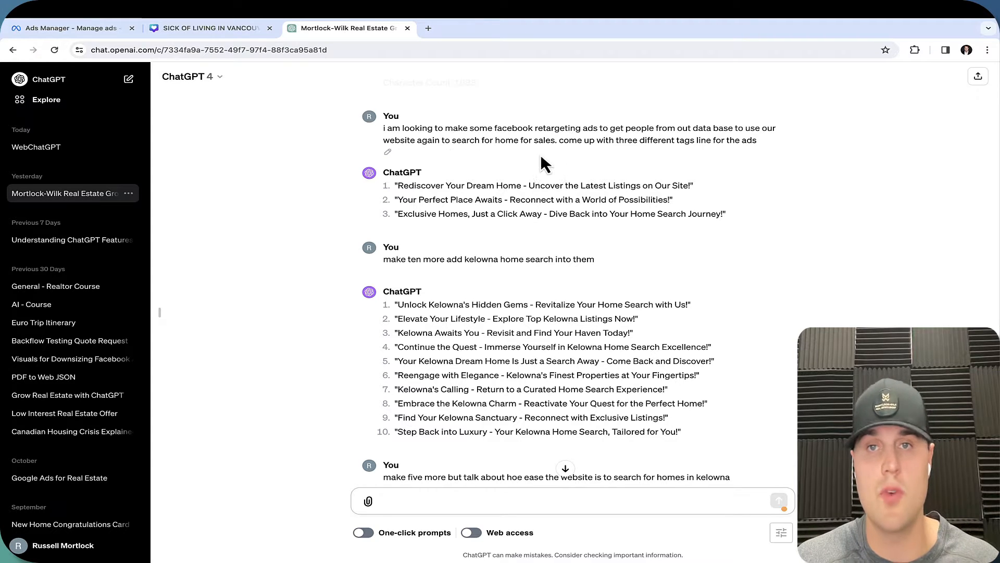
Review the ChatGPT conversation's ad taglines for Facebook retargeting, including the Kelowna home search versions and the ones about ease of use
{"action": "scroll", "coordinate": [586, 152], "scroll_direction": "down", "scroll_amount": 1}
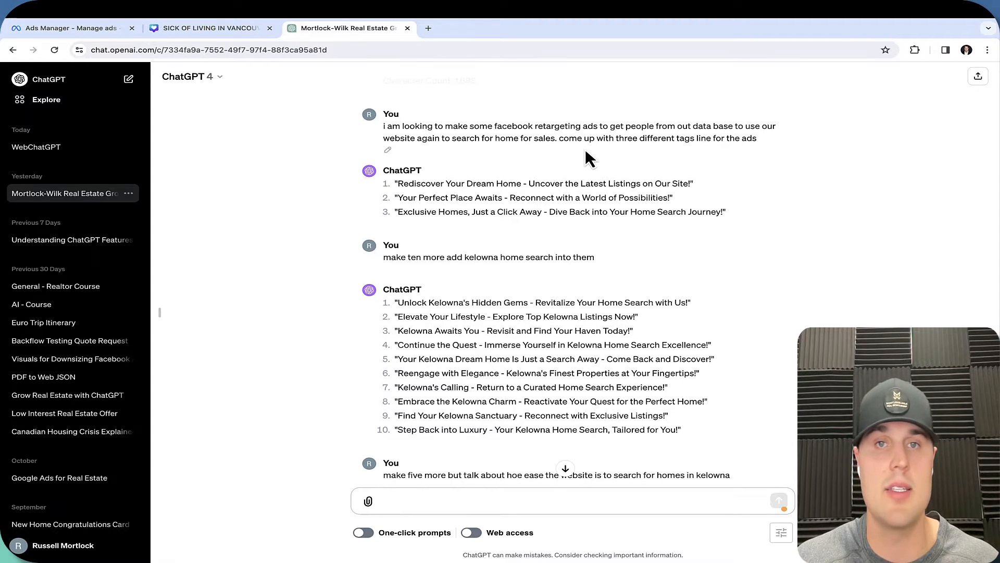
{"action": "scroll", "coordinate": [576, 188], "scroll_direction": "down", "scroll_amount": 2}
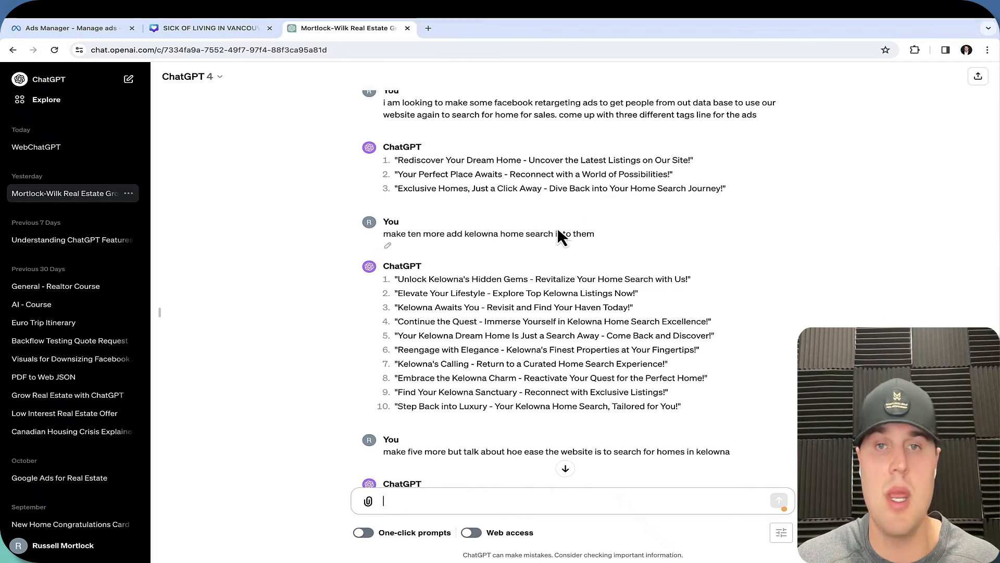
{"action": "scroll", "coordinate": [537, 237], "scroll_direction": "down", "scroll_amount": 1}
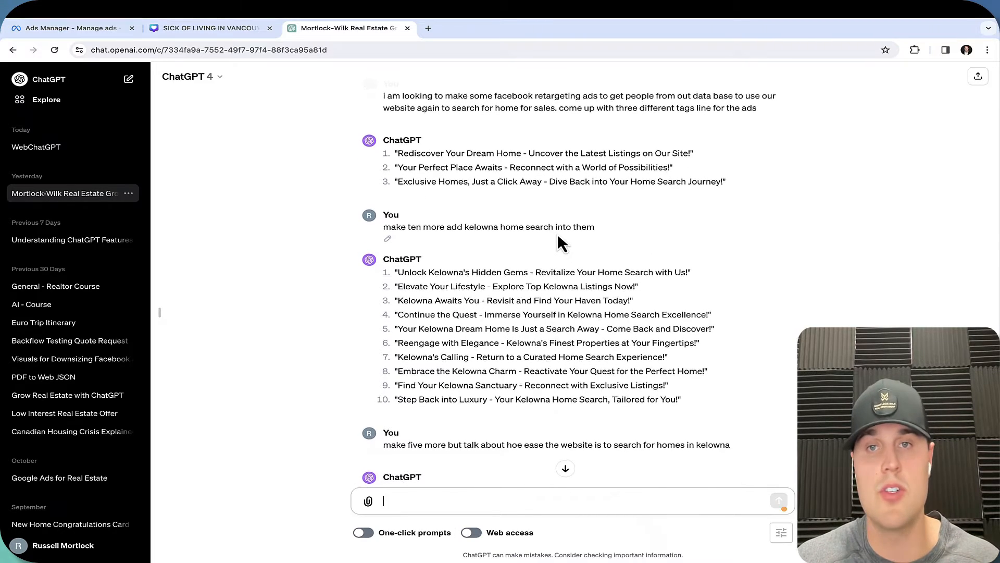
{"action": "scroll", "coordinate": [563, 233], "scroll_direction": "down", "scroll_amount": 5}
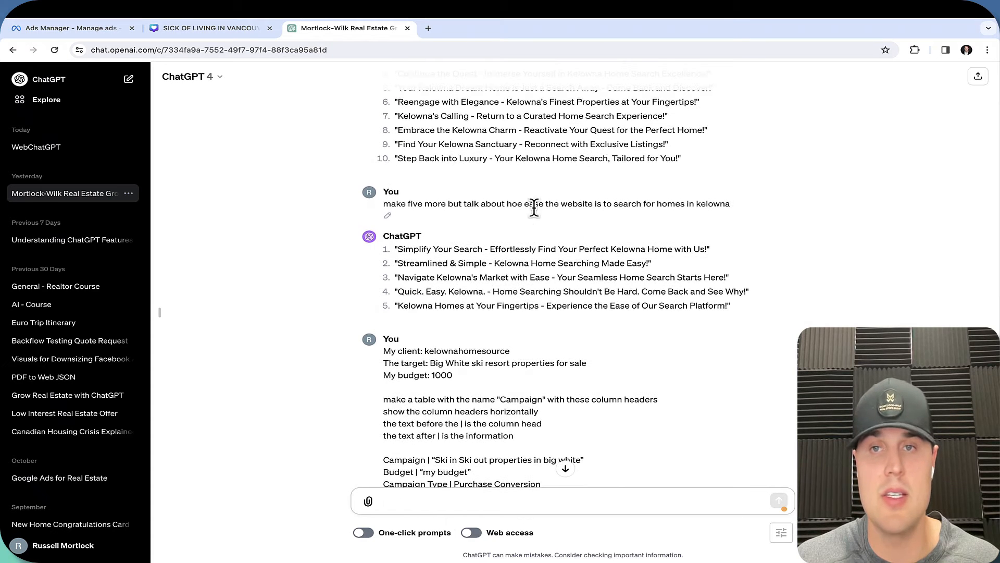
{"action": "scroll", "coordinate": [533, 211], "scroll_direction": "up", "scroll_amount": 1}
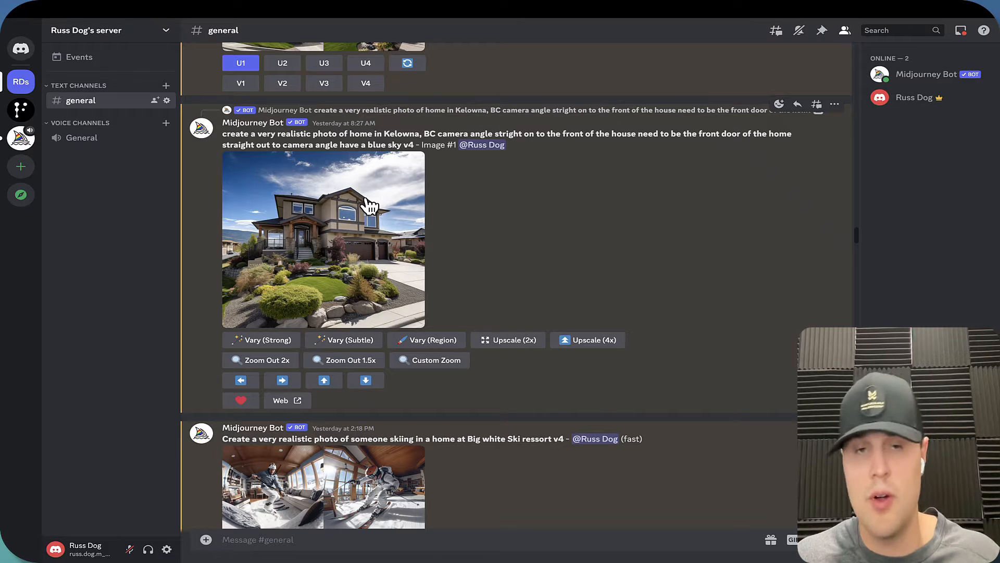
Enlarge the Midjourney Kelowna house photo in Discord, and view the "Kelowna home searching made easy" ad on page 5 in Canva
{"action": "left_click", "coordinate": [333, 206]}
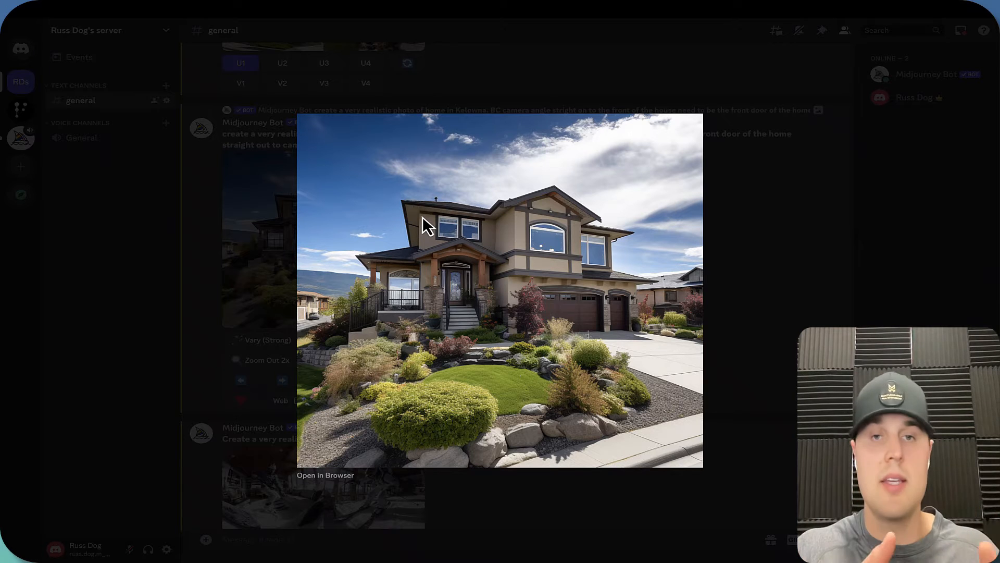
{"action": "left_click", "coordinate": [775, 280]}
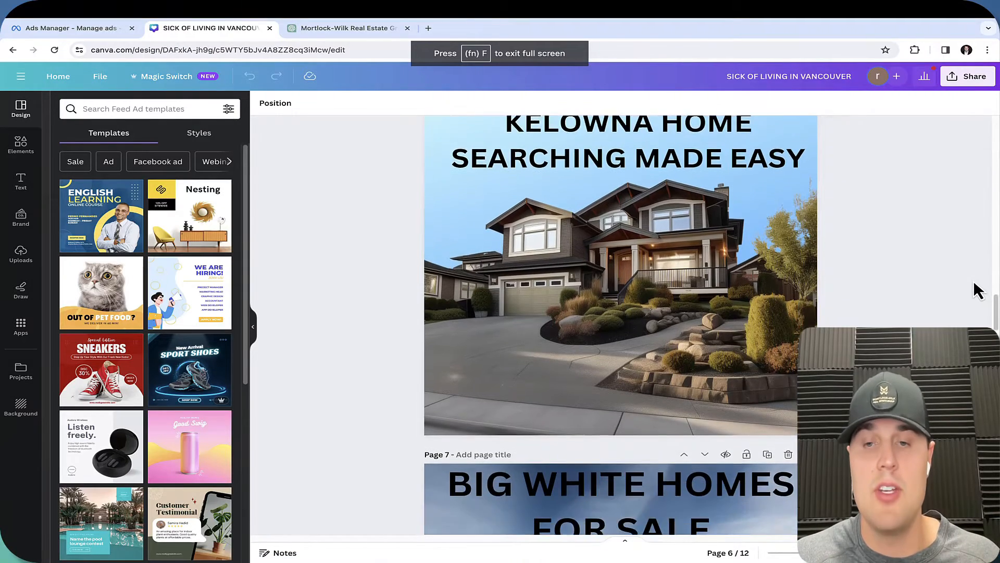
{"action": "scroll", "coordinate": [977, 290], "scroll_direction": "up", "scroll_amount": 10}
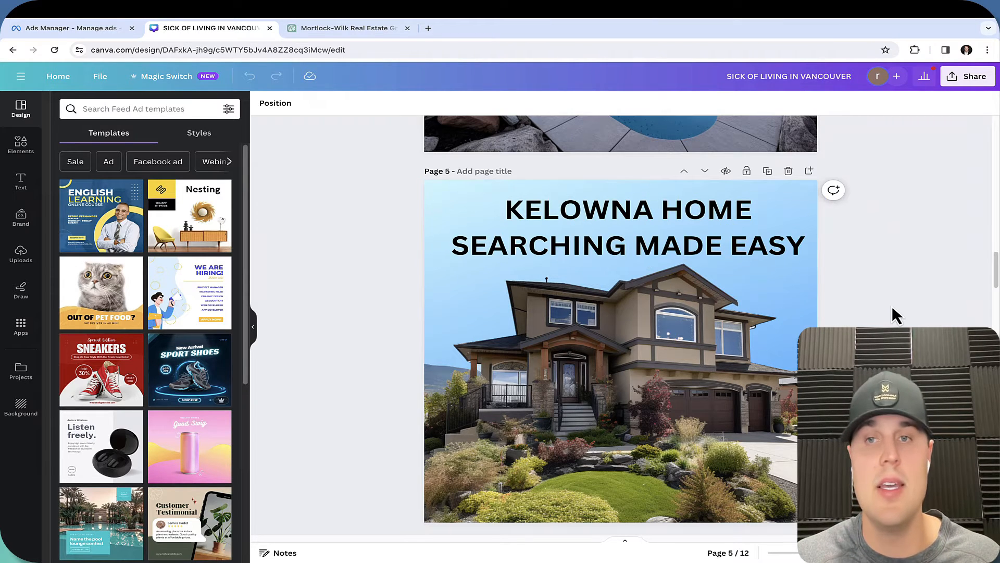
{"action": "scroll", "coordinate": [893, 315], "scroll_direction": "down", "scroll_amount": 1}
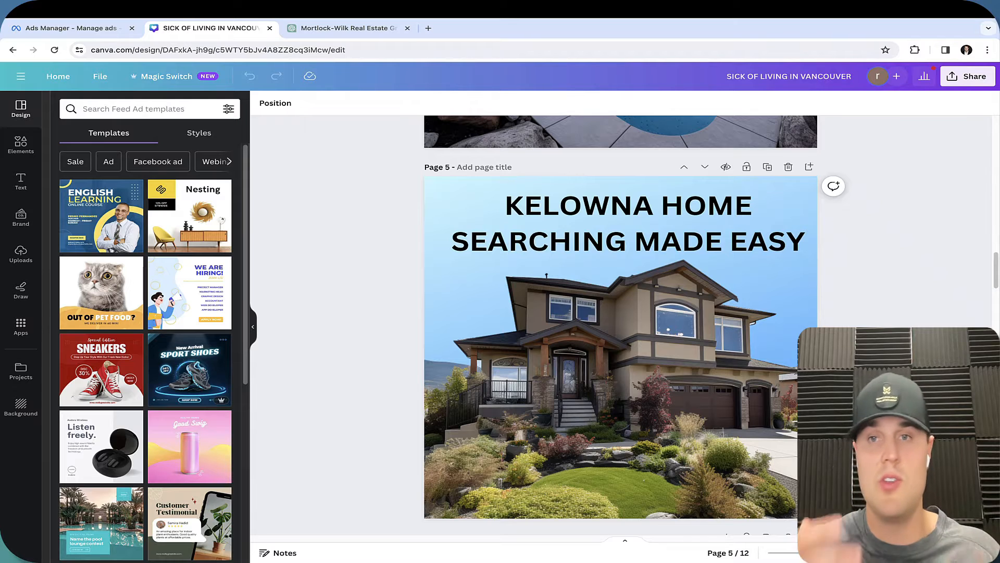
Switch to Meta Ads Manager and create a draft campaign with the Traffic objective
{"action": "key", "text": "ctrl+1"}
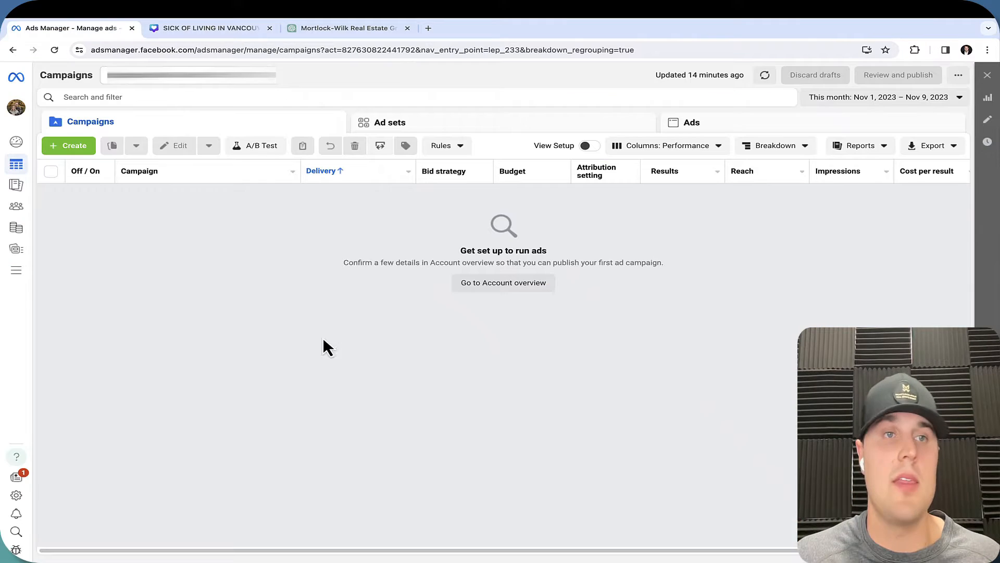
{"action": "left_click", "coordinate": [76, 147]}
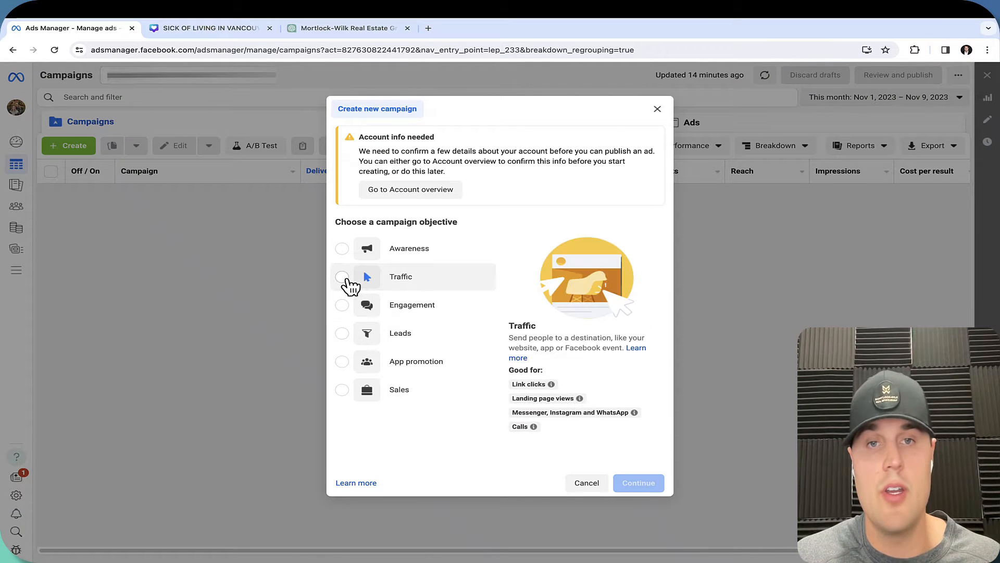
{"action": "left_click", "coordinate": [344, 277]}
{"action": "left_click", "coordinate": [651, 499]}
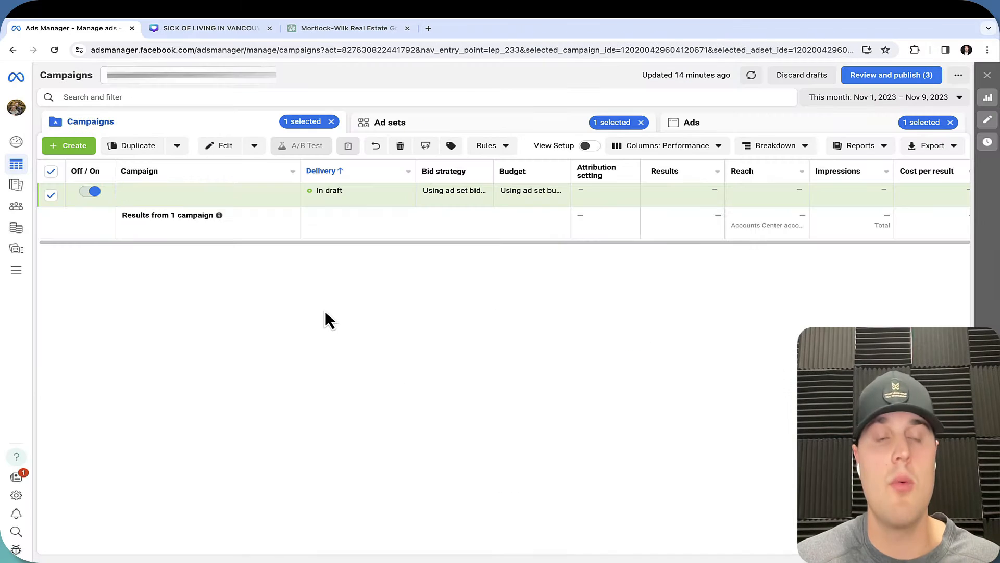
Switch to the business ad account with the Kelowna home source retargeting campaign and review its campaigns' results
{"action": "left_click", "coordinate": [194, 79]}
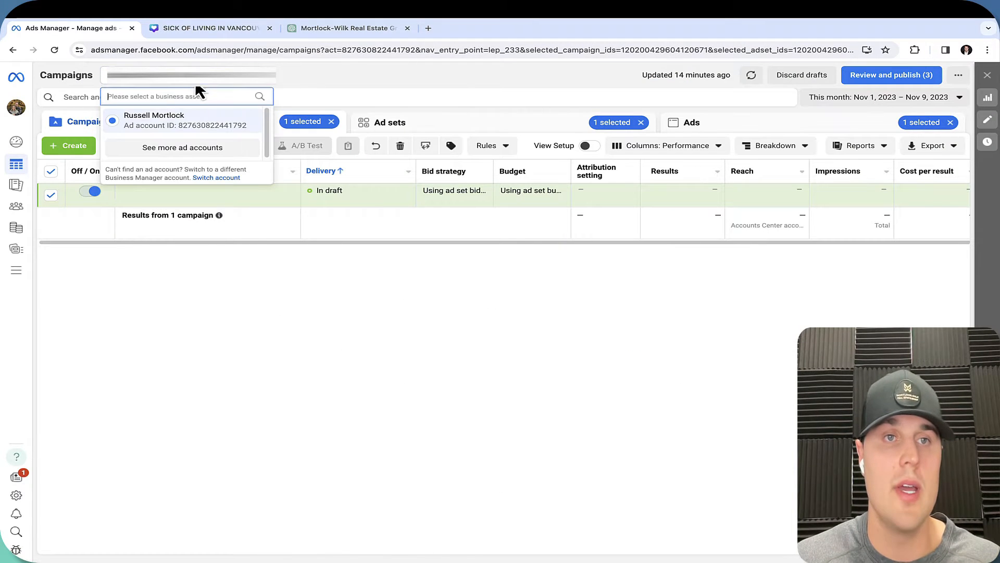
{"action": "left_click", "coordinate": [192, 149]}
{"action": "left_click", "coordinate": [174, 137]}
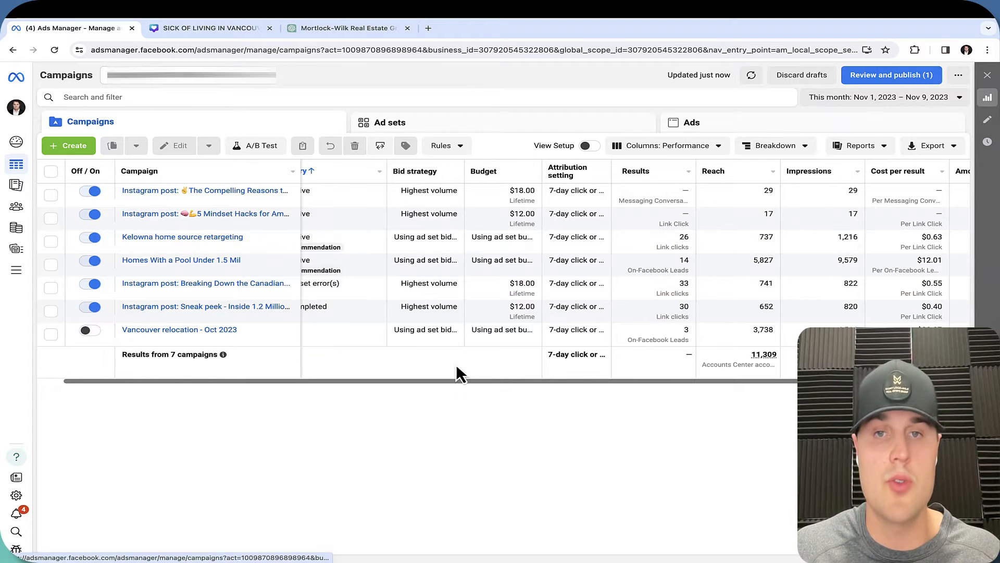
{"action": "left_click_drag", "start_coordinate": [466, 381], "coordinate": [495, 386]}
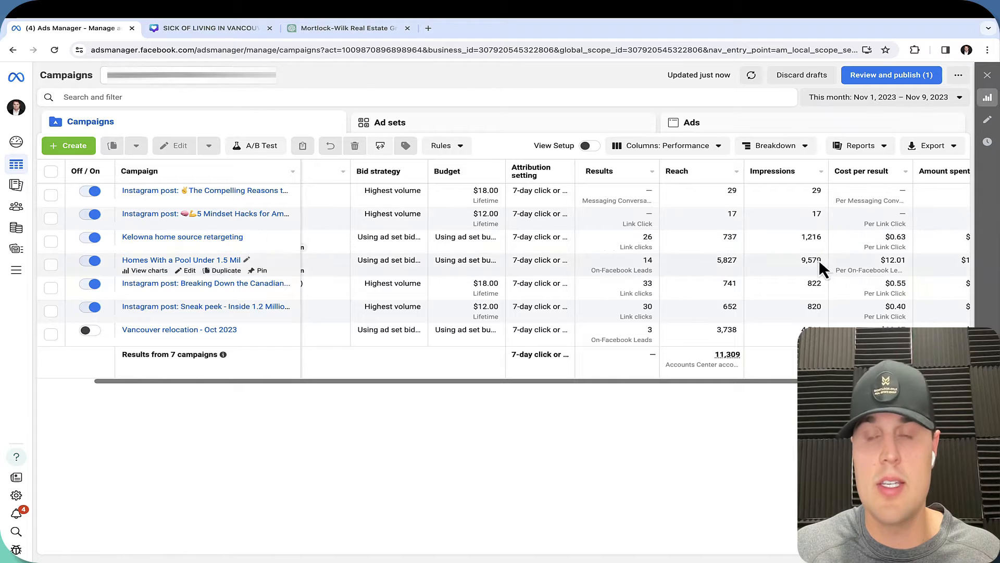
{"action": "left_click_drag", "start_coordinate": [764, 382], "coordinate": [705, 382]}
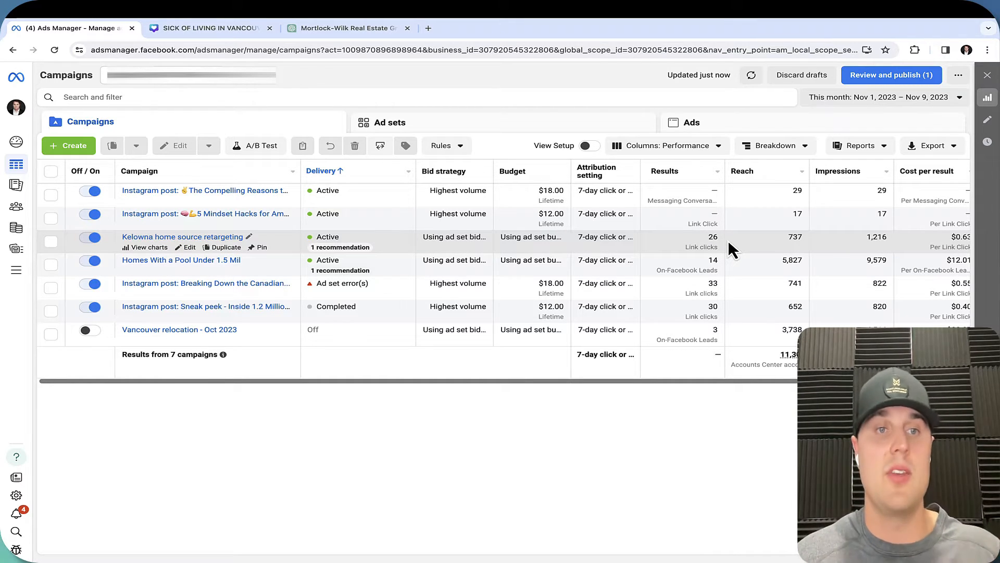
Review the ad account's saved audiences alongside the contact database in Follow Up Boss
{"action": "left_click", "coordinate": [18, 208]}
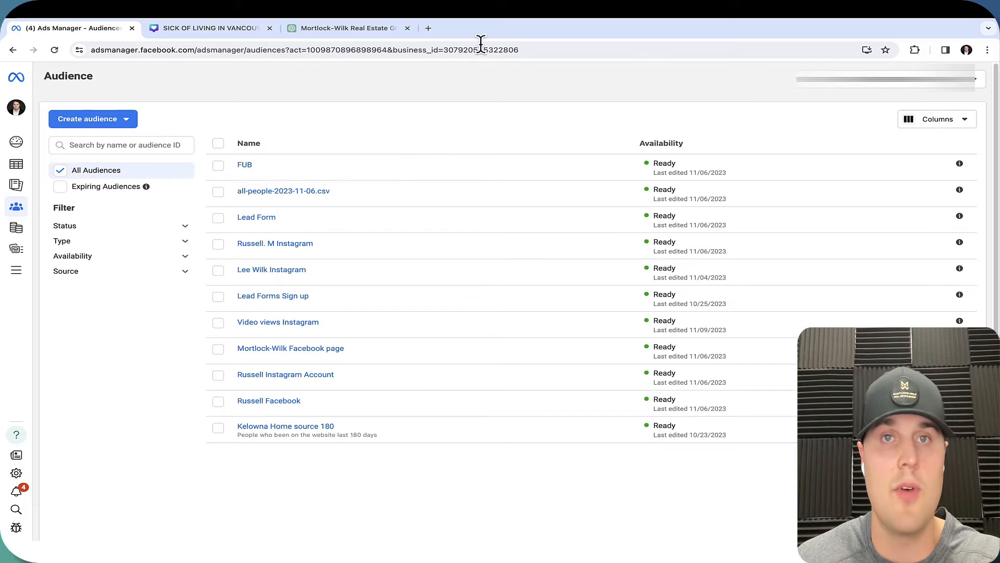
{"action": "left_click", "coordinate": [428, 28]}
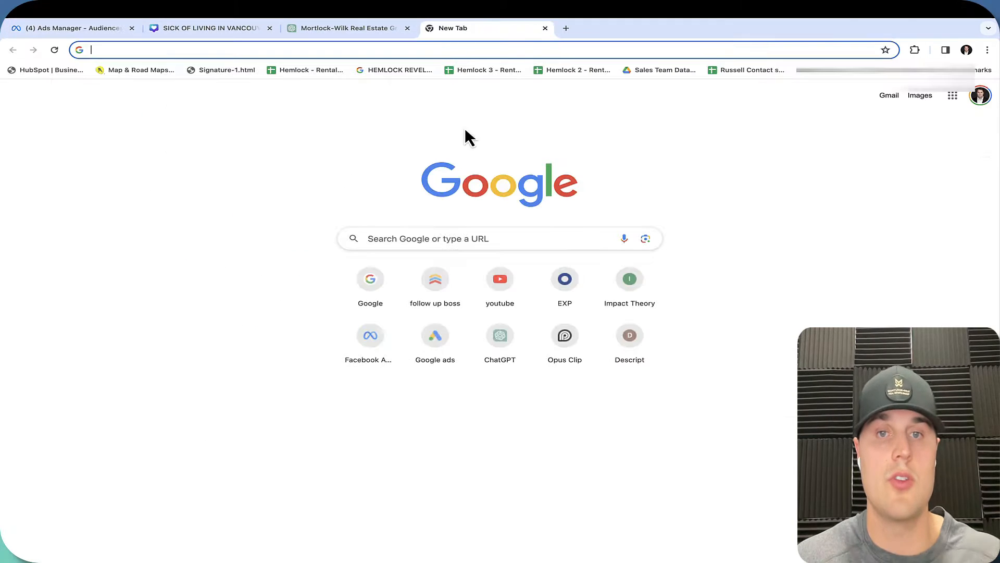
{"action": "left_click", "coordinate": [438, 293]}
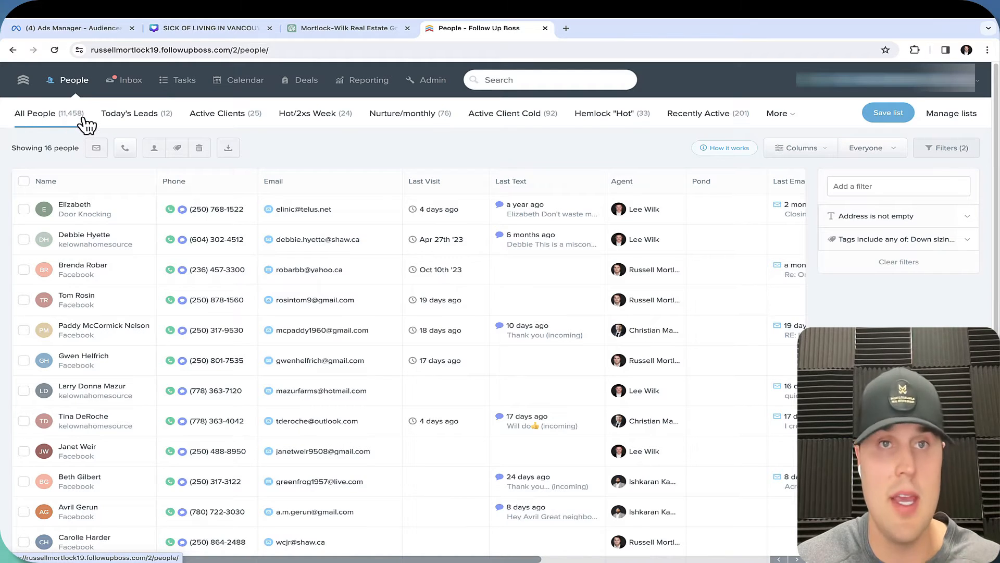
{"action": "left_click", "coordinate": [98, 32]}
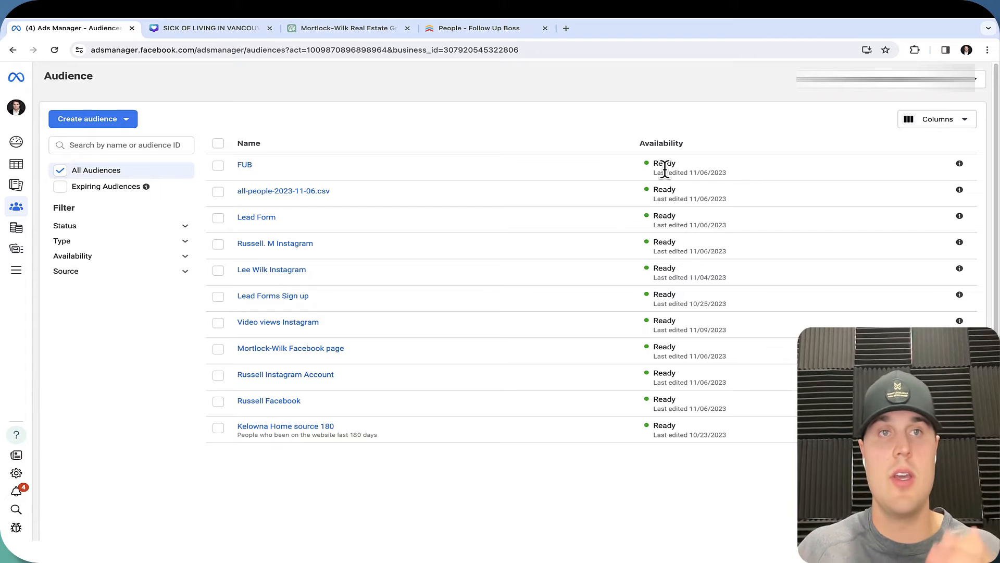
{"action": "mouse_move", "coordinate": [255, 243]}
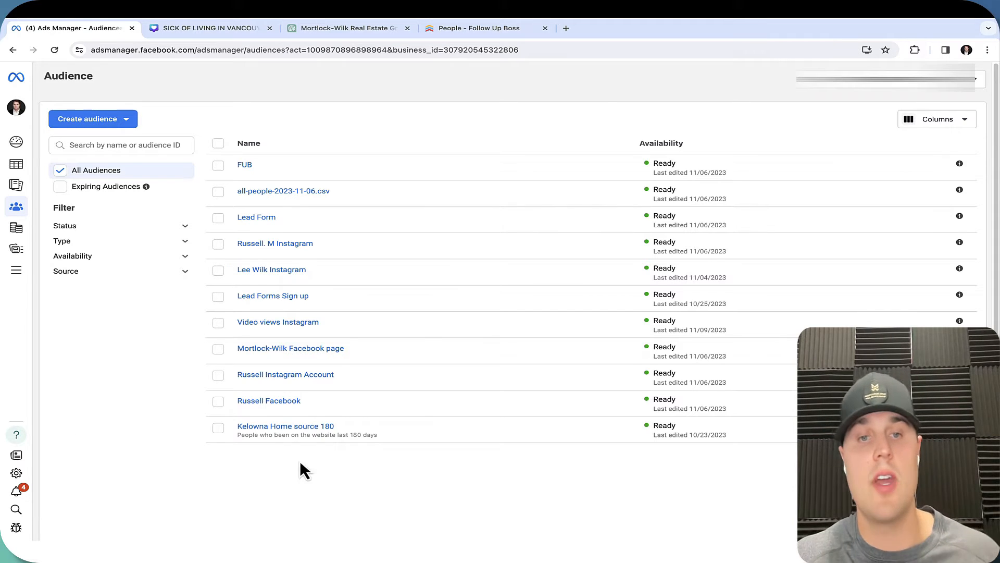
{"action": "mouse_move", "coordinate": [314, 447]}
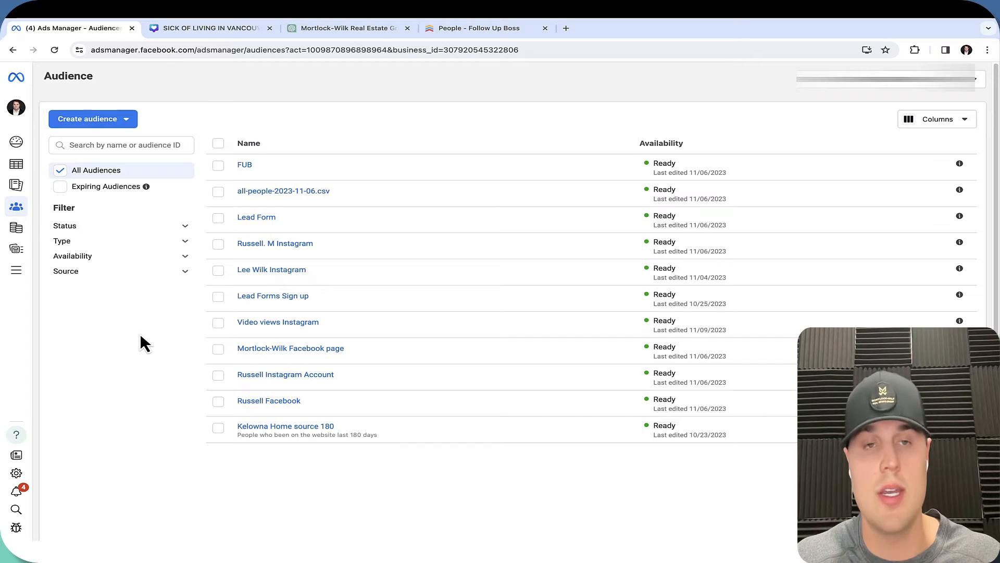
View the sources offered for a new custom audience, including customer list, and close without creating one
{"action": "left_click", "coordinate": [119, 124]}
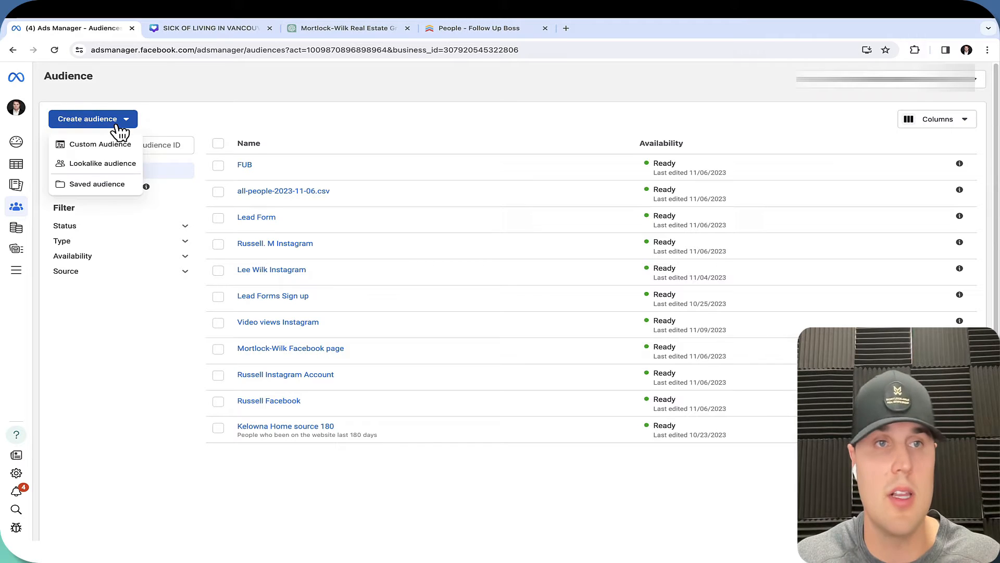
{"action": "left_click", "coordinate": [106, 147]}
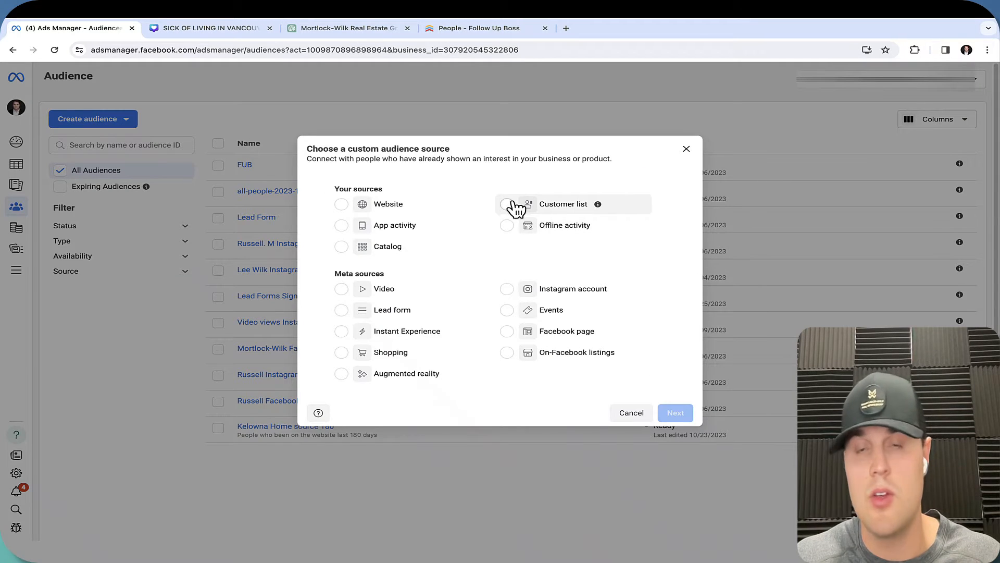
{"action": "left_click", "coordinate": [686, 148]}
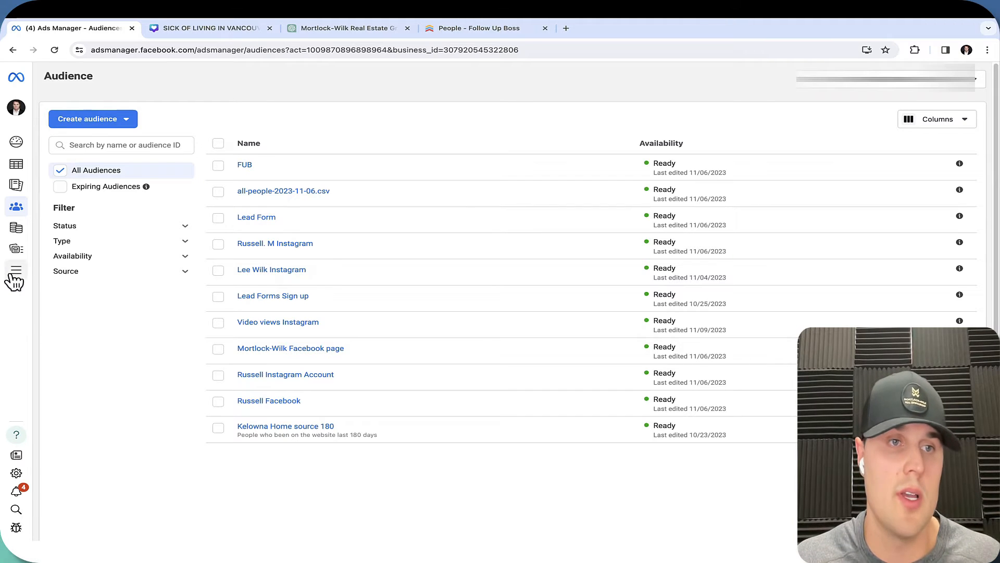
Create a new campaign in the business ad account with the Traffic objective and the manual traffic campaign setup
{"action": "mouse_move", "coordinate": [17, 229]}
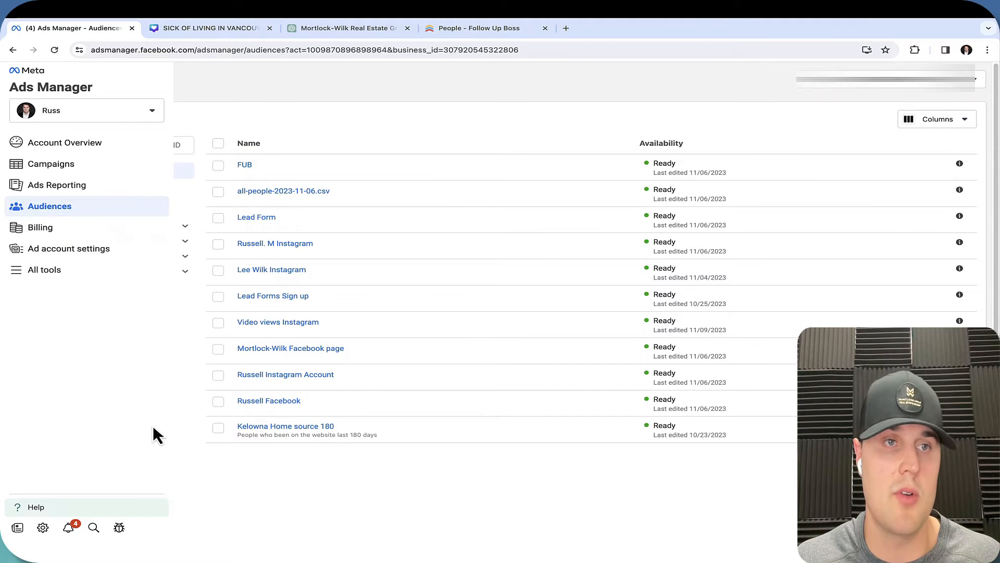
{"action": "left_click", "coordinate": [50, 165]}
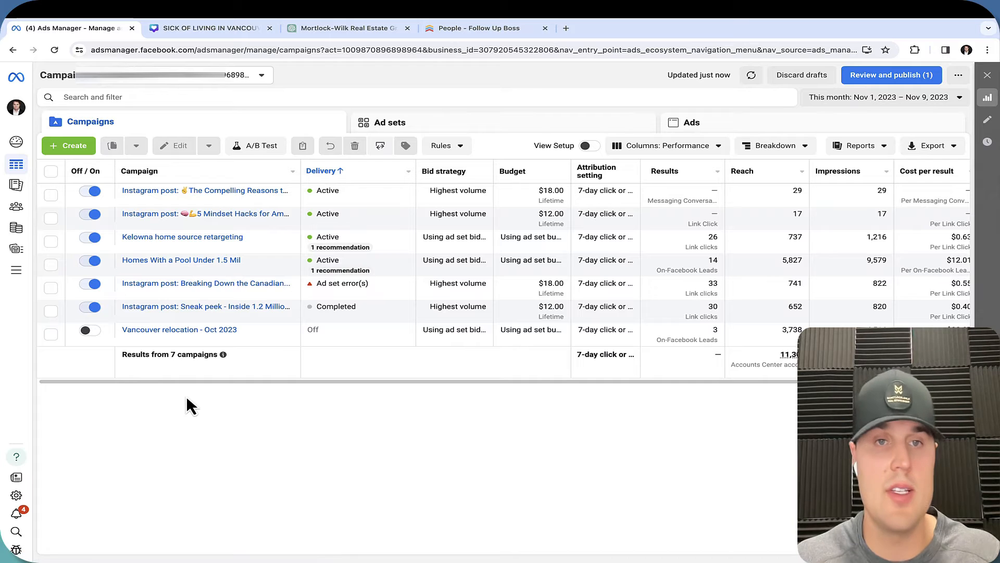
{"action": "left_click", "coordinate": [68, 146]}
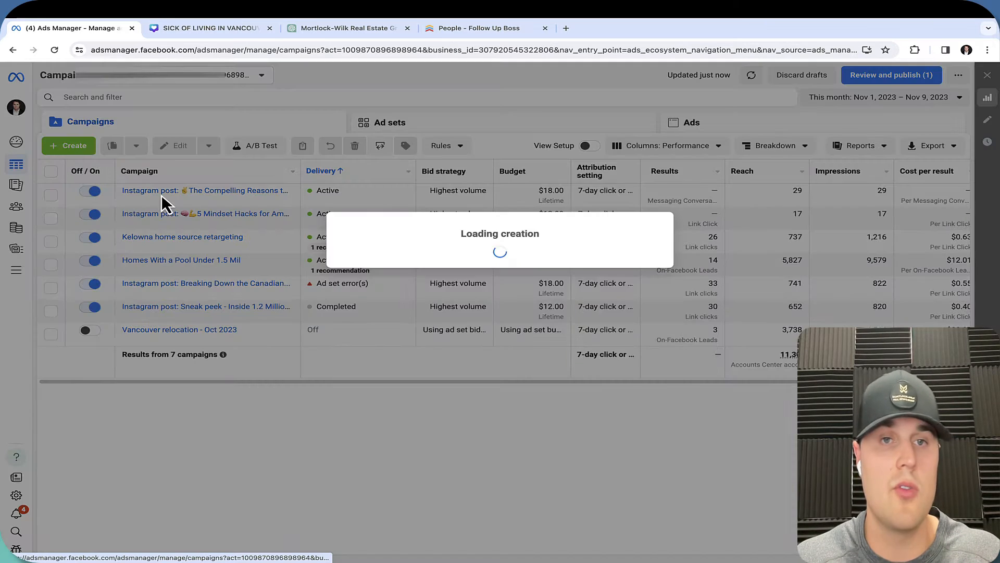
{"action": "left_click", "coordinate": [350, 223]}
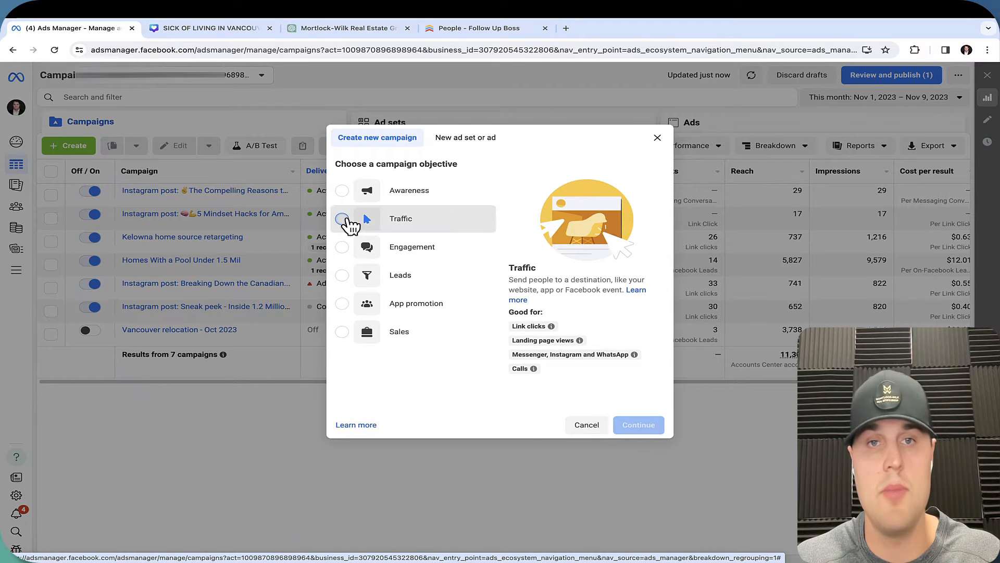
{"action": "left_click", "coordinate": [646, 452]}
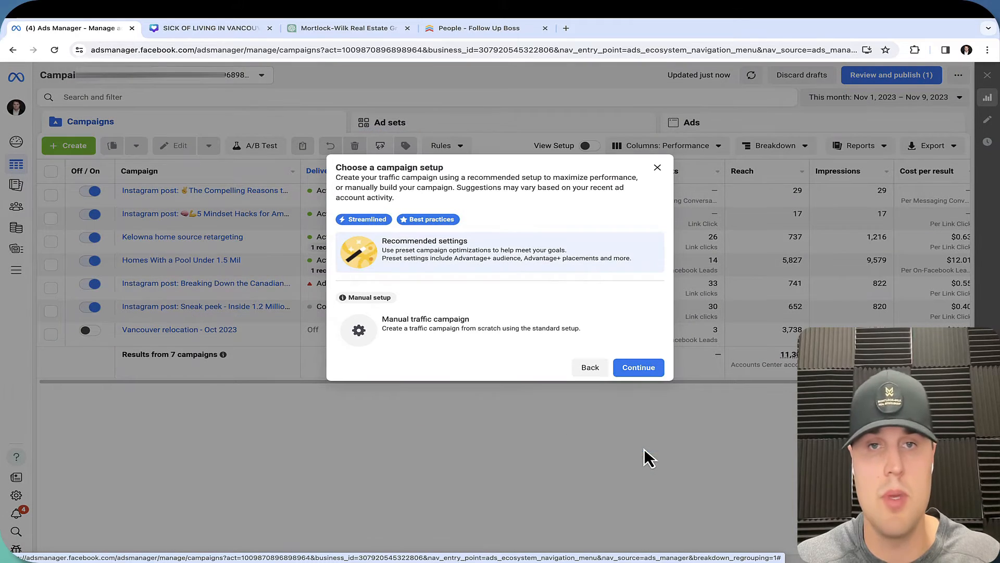
{"action": "left_click", "coordinate": [429, 340]}
{"action": "left_click", "coordinate": [640, 371]}
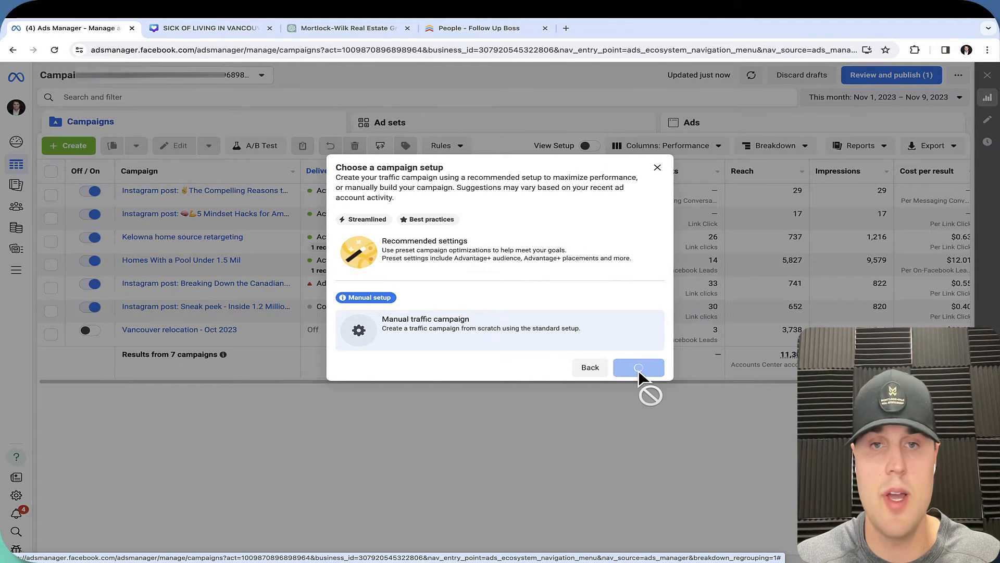
Name the campaign "Kelowna home source 2 retargeting" and declare Housing as its special ad category
{"action": "type", "text": "Kelowna home source 2 retargeting"}
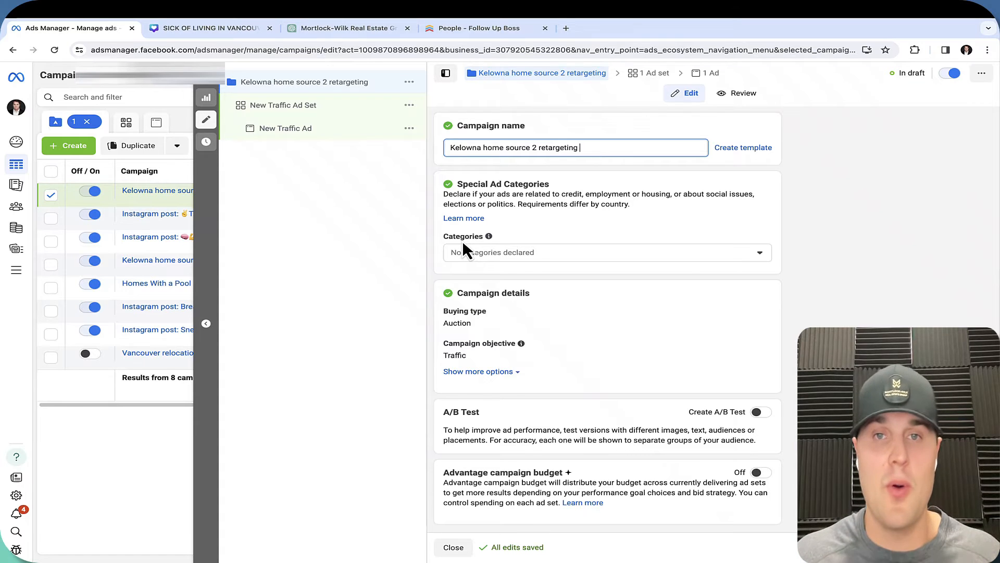
{"action": "left_click", "coordinate": [463, 245]}
{"action": "left_click", "coordinate": [458, 353]}
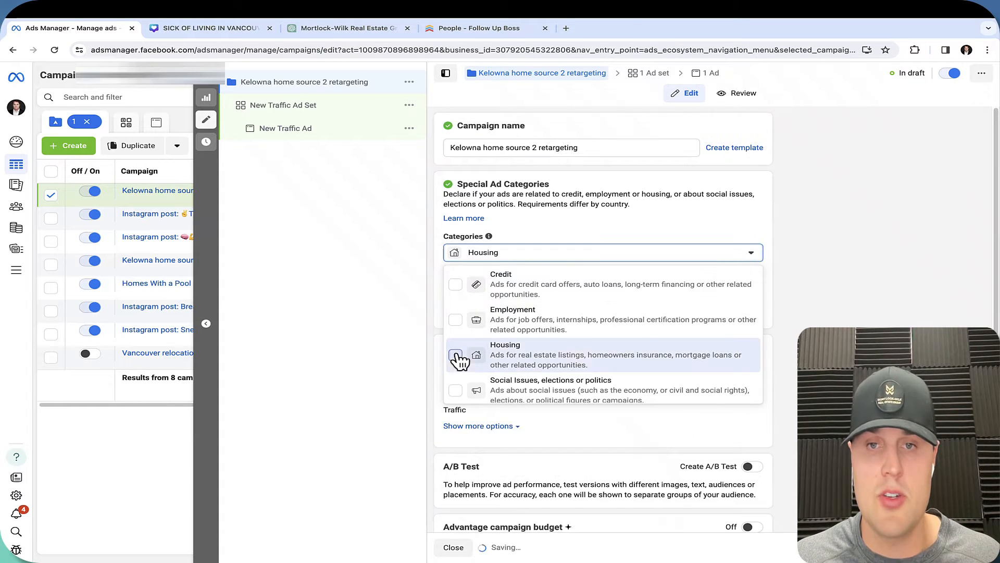
{"action": "left_click", "coordinate": [810, 275]}
{"action": "scroll", "coordinate": [810, 273], "scroll_direction": "down", "scroll_amount": 2}
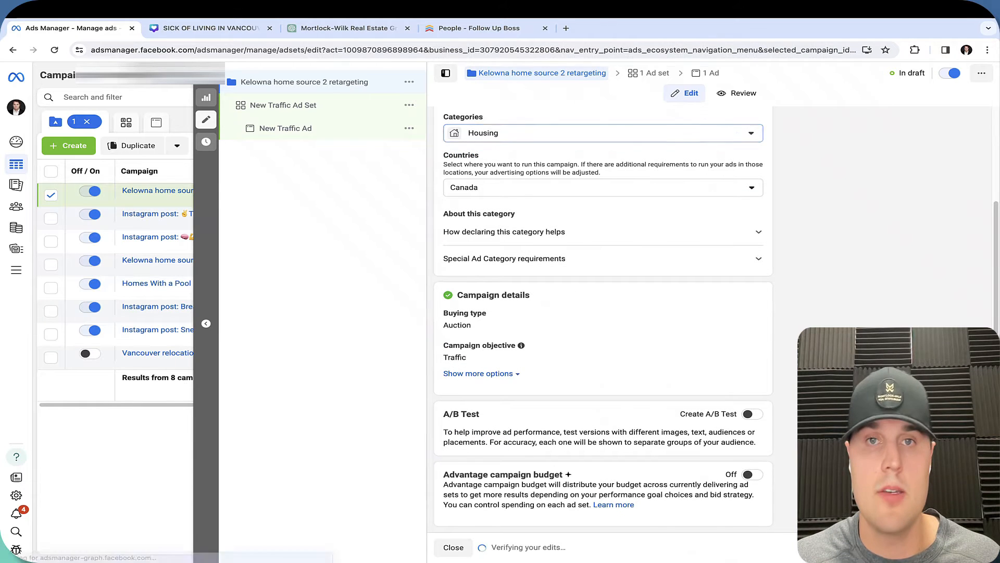
Name the traffic ad set "Kelowna Homes Source 2 retargeting"
{"action": "left_click", "coordinate": [649, 73]}
{"action": "left_click_drag", "start_coordinate": [542, 147], "coordinate": [429, 151]}
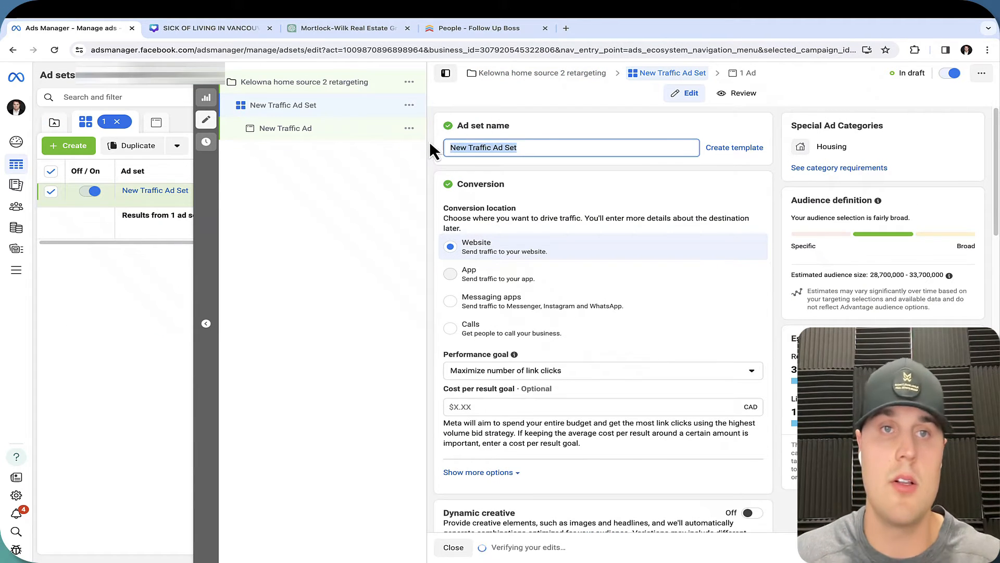
{"action": "type", "text": "Kelowna Homes Source 2 retargeting"}
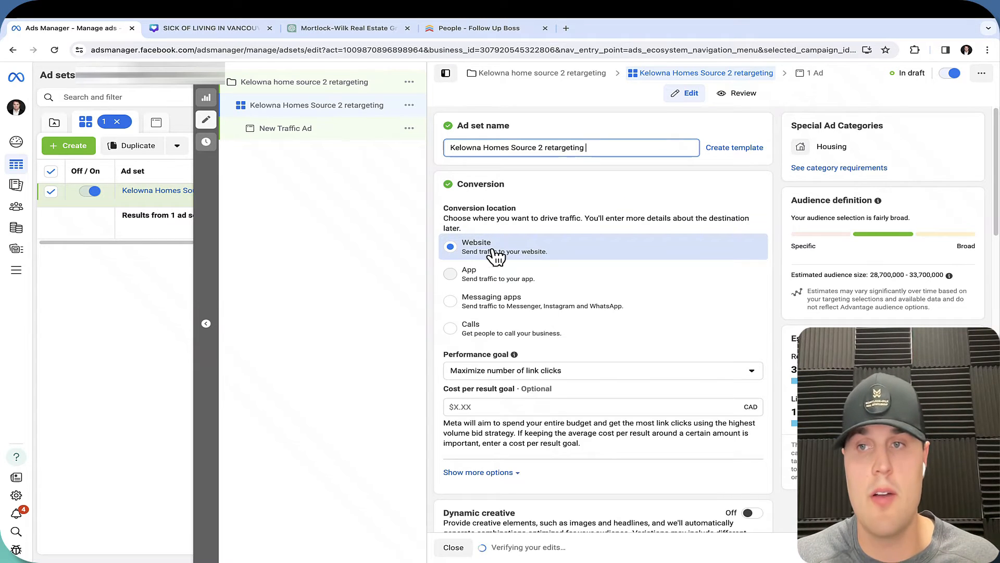
Add the FUB and all-people-2023-11-06.csv customer lists and the Lead Form audience to the ad set's custom audiences
{"action": "scroll", "coordinate": [506, 271], "scroll_direction": "down", "scroll_amount": 5}
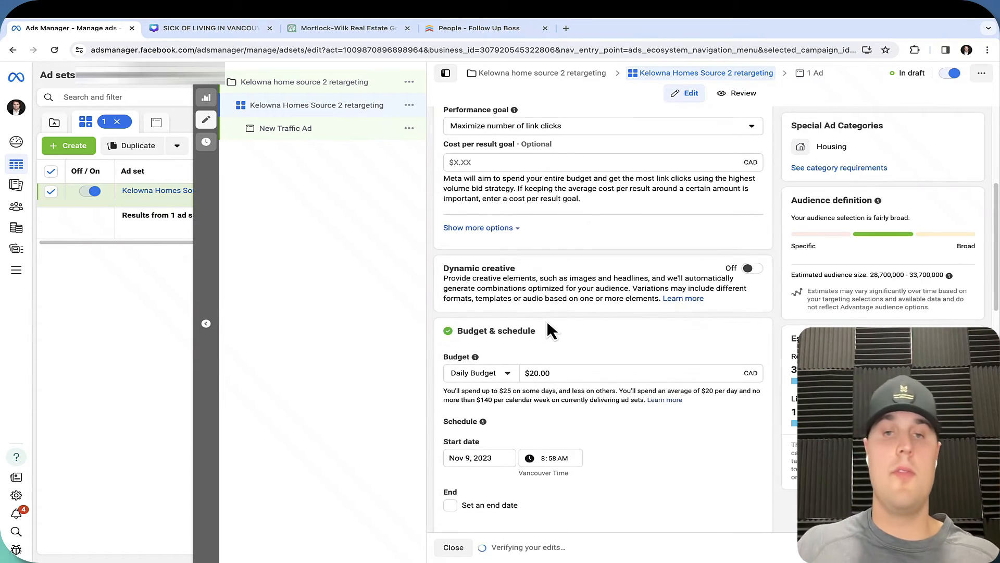
{"action": "scroll", "coordinate": [552, 320], "scroll_direction": "down", "scroll_amount": 1}
{"action": "scroll", "coordinate": [559, 322], "scroll_direction": "down", "scroll_amount": 1}
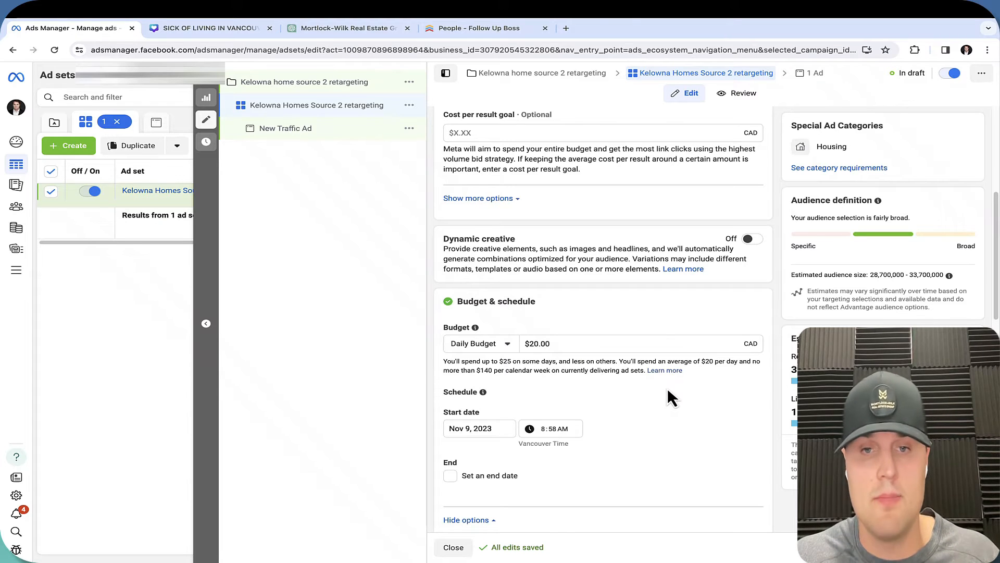
{"action": "scroll", "coordinate": [668, 390], "scroll_direction": "down", "scroll_amount": 8}
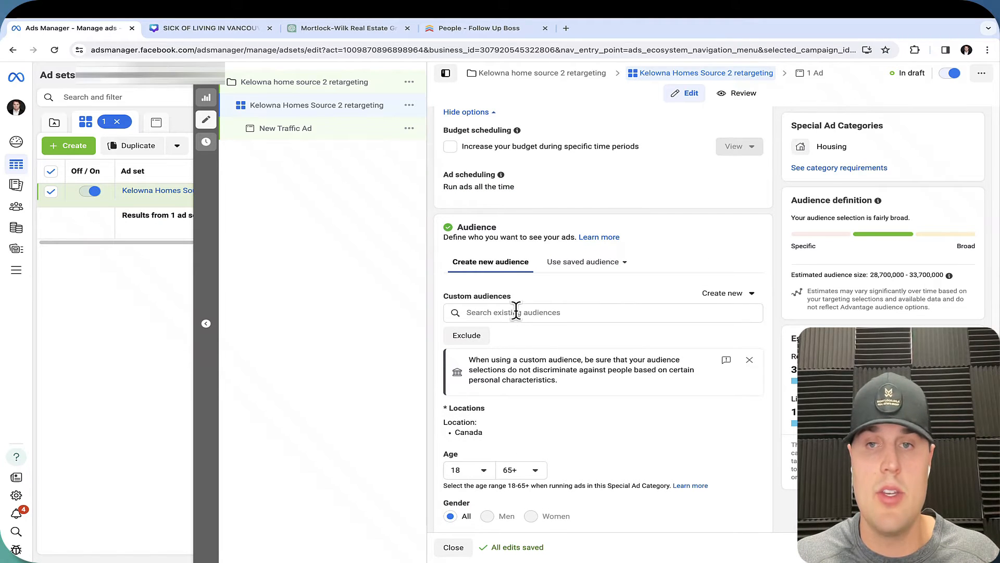
{"action": "left_click", "coordinate": [661, 311]}
{"action": "left_click", "coordinate": [558, 279]}
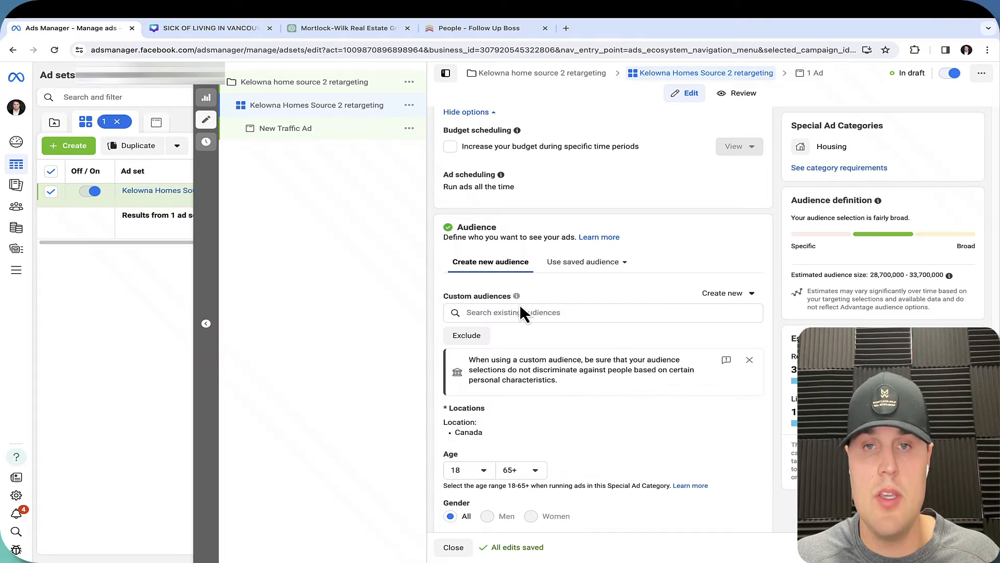
{"action": "left_click", "coordinate": [498, 311]}
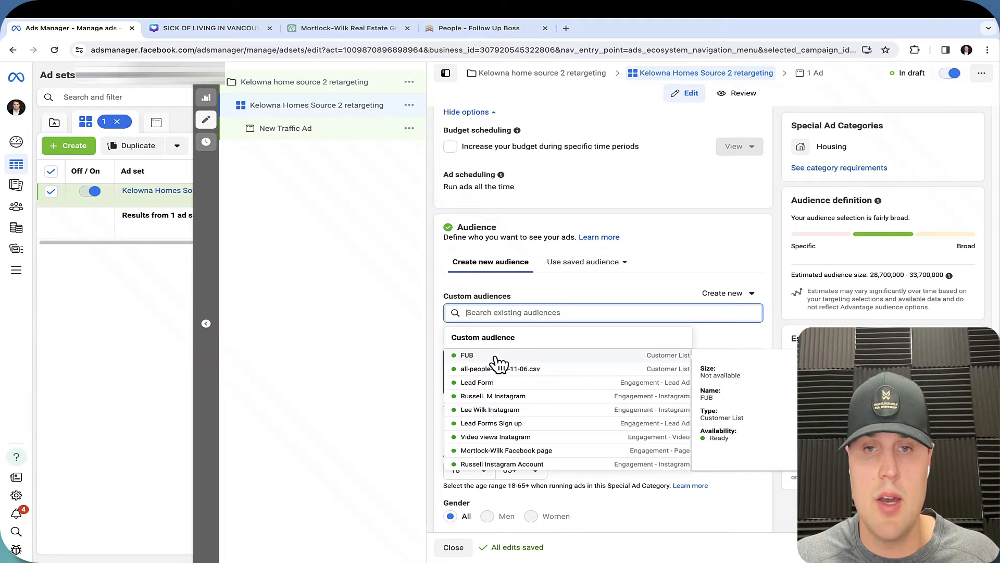
{"action": "left_click", "coordinate": [497, 357]}
{"action": "left_click", "coordinate": [479, 400]}
{"action": "left_click", "coordinate": [490, 373]}
{"action": "left_click", "coordinate": [476, 421]}
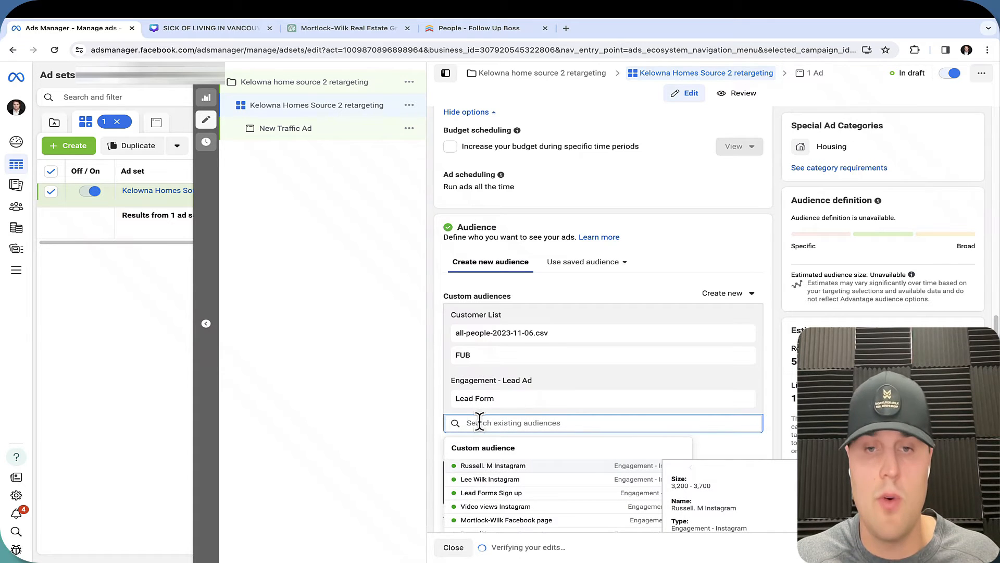
Add every remaining custom audience: Kelowna Home source 180, Lead Forms Sign up, Video views Instagram, and all the Instagram account and Facebook page audiences
{"action": "scroll", "coordinate": [480, 471], "scroll_direction": "down", "scroll_amount": 4}
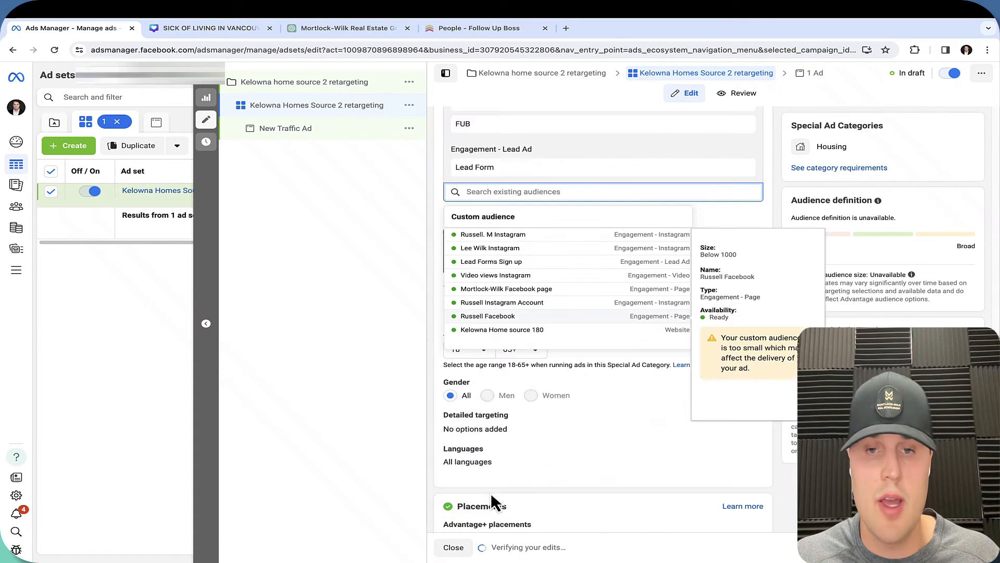
{"action": "left_click", "coordinate": [523, 331]}
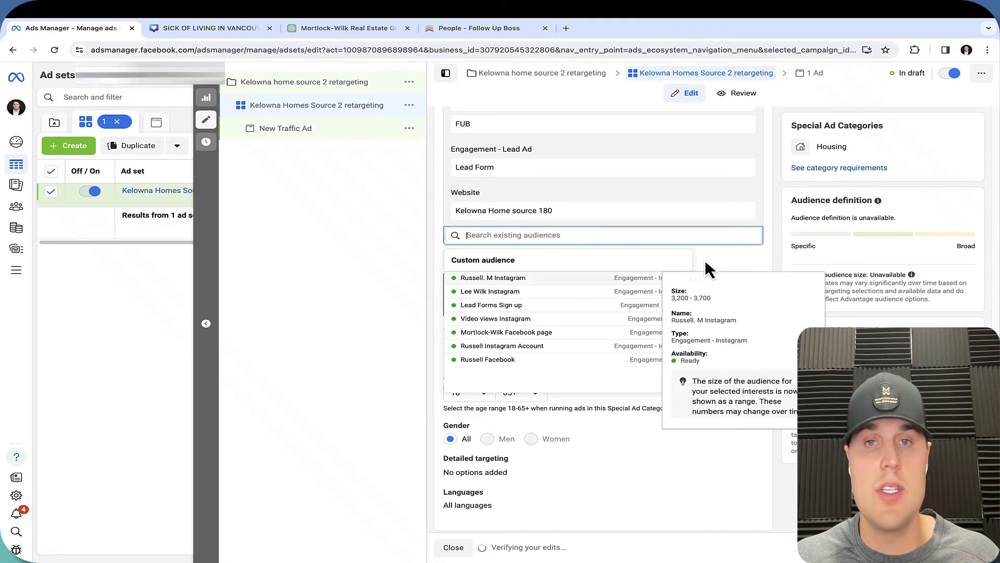
{"action": "left_click", "coordinate": [542, 280]}
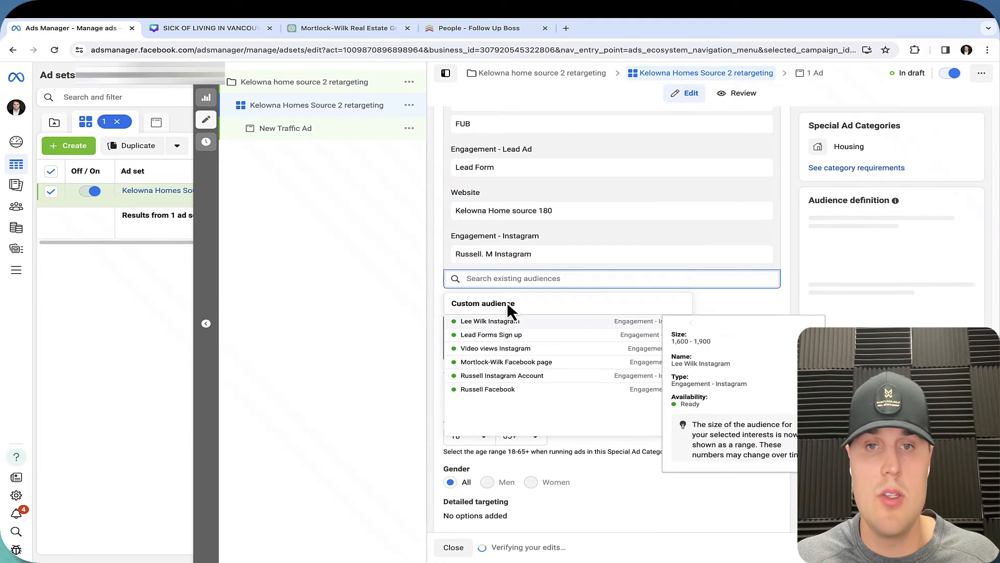
{"action": "left_click", "coordinate": [488, 321]}
{"action": "left_click", "coordinate": [491, 346]}
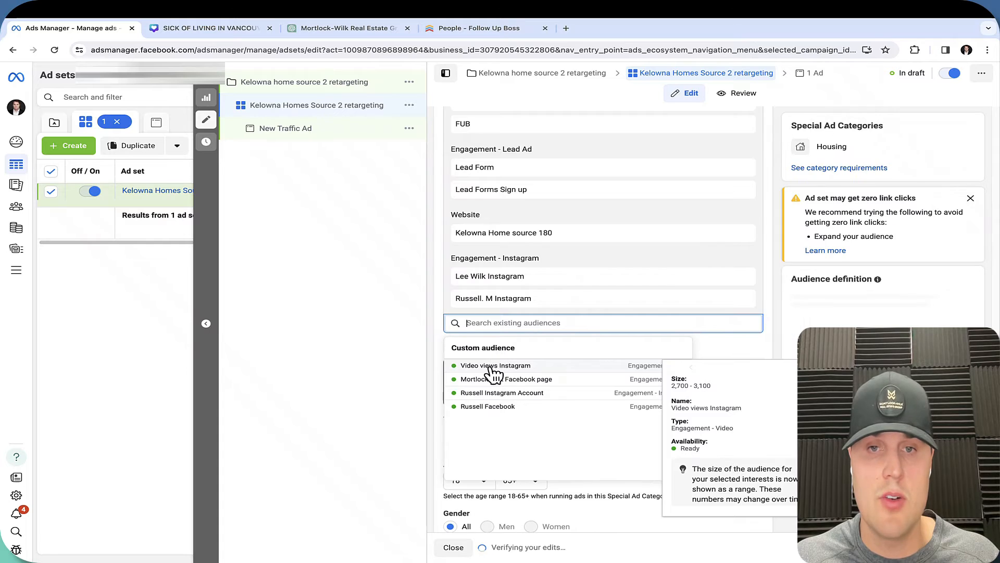
{"action": "left_click", "coordinate": [493, 367]}
{"action": "left_click", "coordinate": [499, 388]}
{"action": "left_click", "coordinate": [499, 410]}
{"action": "left_click", "coordinate": [499, 433]}
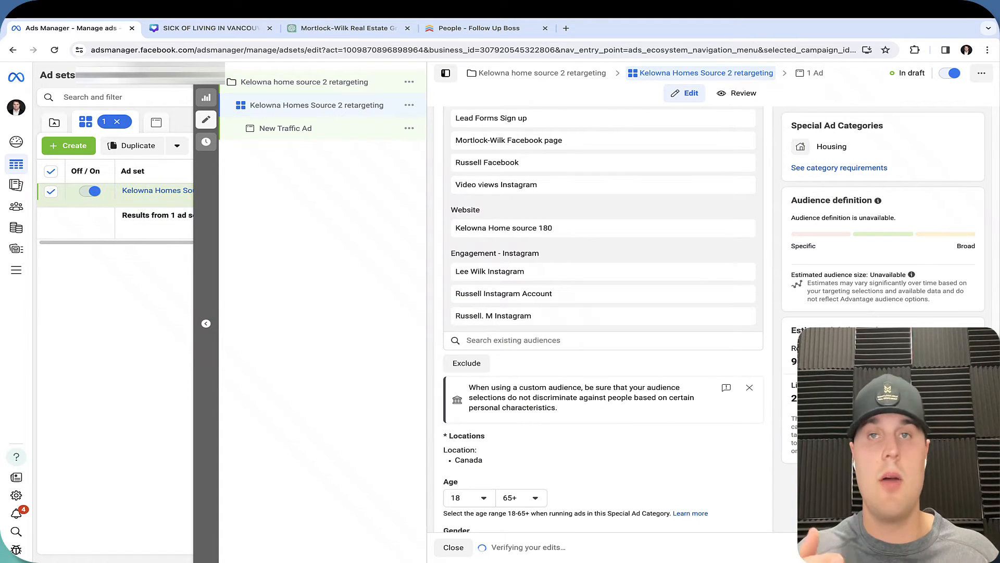
Switch the ad set to manual placements and limit the platforms to Facebook and Instagram, with all Instagram placements included
{"action": "scroll", "coordinate": [592, 466], "scroll_direction": "down", "scroll_amount": 4}
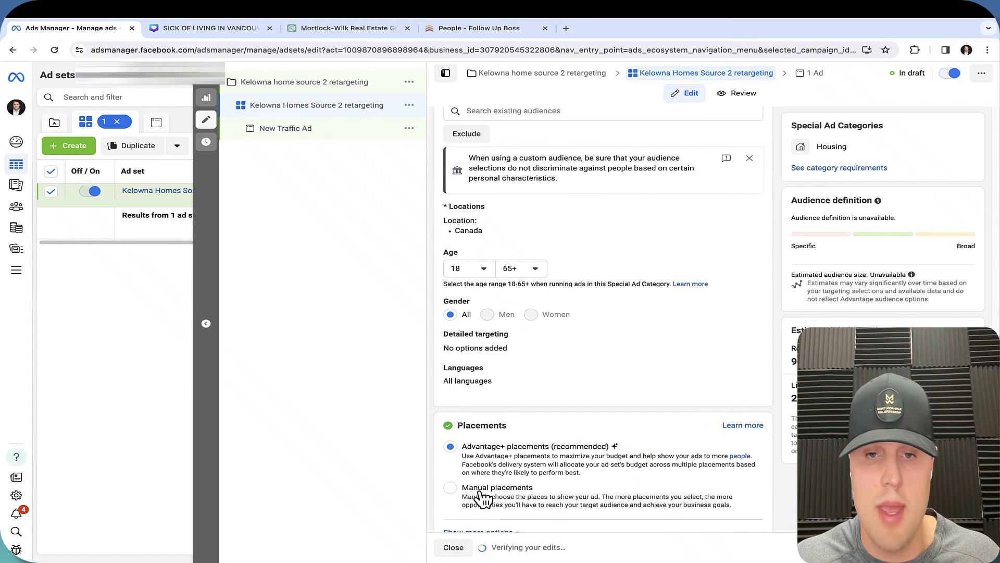
{"action": "left_click", "coordinate": [498, 487]}
{"action": "scroll", "coordinate": [599, 495], "scroll_direction": "down", "scroll_amount": 3}
{"action": "scroll", "coordinate": [604, 379], "scroll_direction": "down", "scroll_amount": 3}
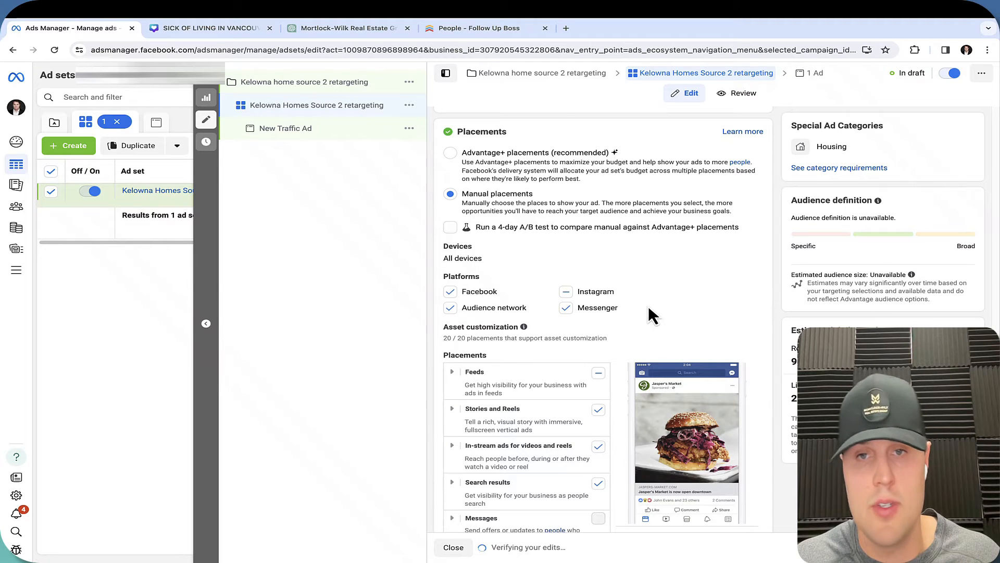
{"action": "scroll", "coordinate": [586, 323], "scroll_direction": "down", "scroll_amount": 1}
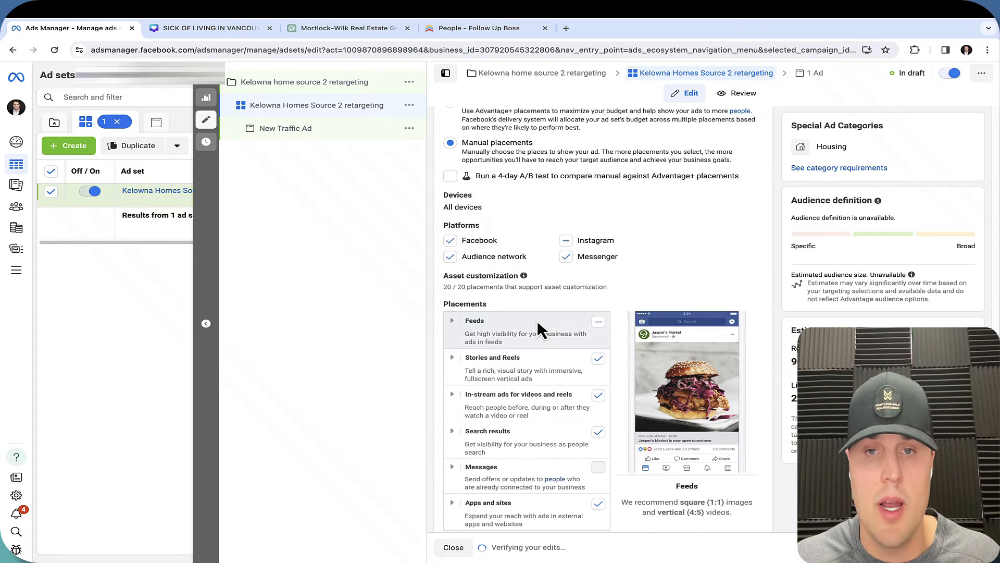
{"action": "left_click", "coordinate": [450, 256]}
{"action": "left_click", "coordinate": [566, 242]}
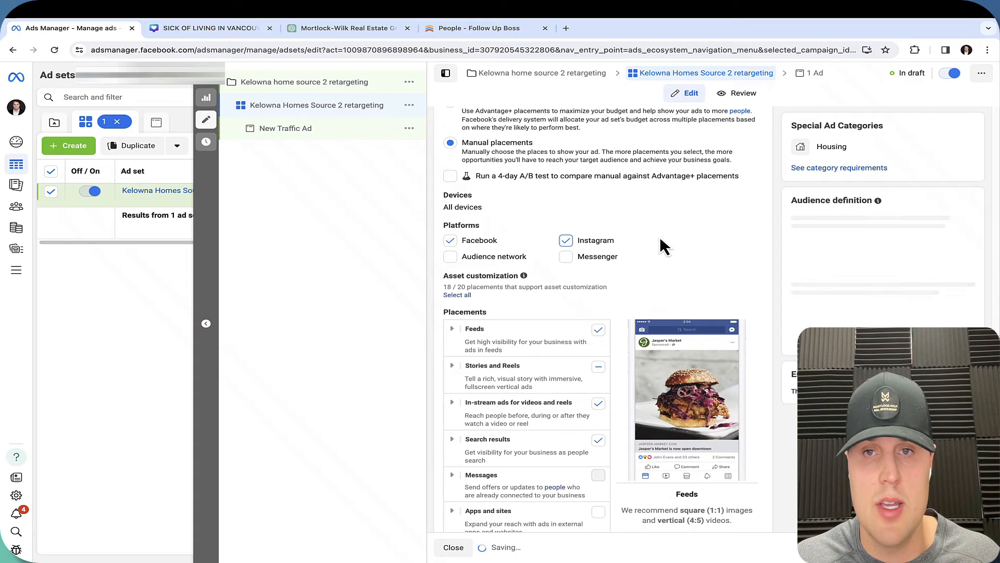
Exclude Facebook Marketplace, Facebook Business Explore and all search results from the ad placements
{"action": "scroll", "coordinate": [656, 236], "scroll_direction": "down", "scroll_amount": 1}
{"action": "left_click", "coordinate": [461, 281]}
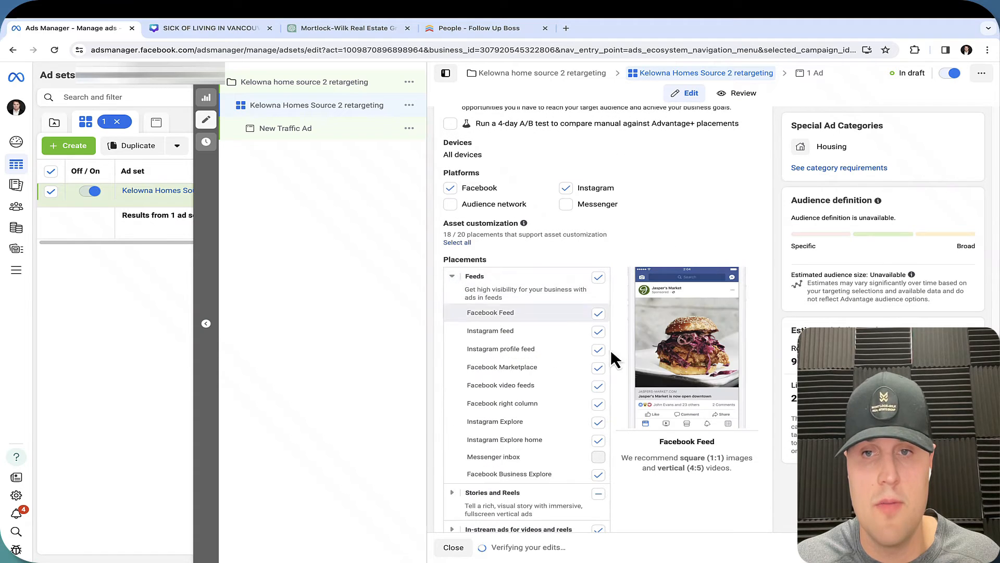
{"action": "left_click", "coordinate": [598, 368]}
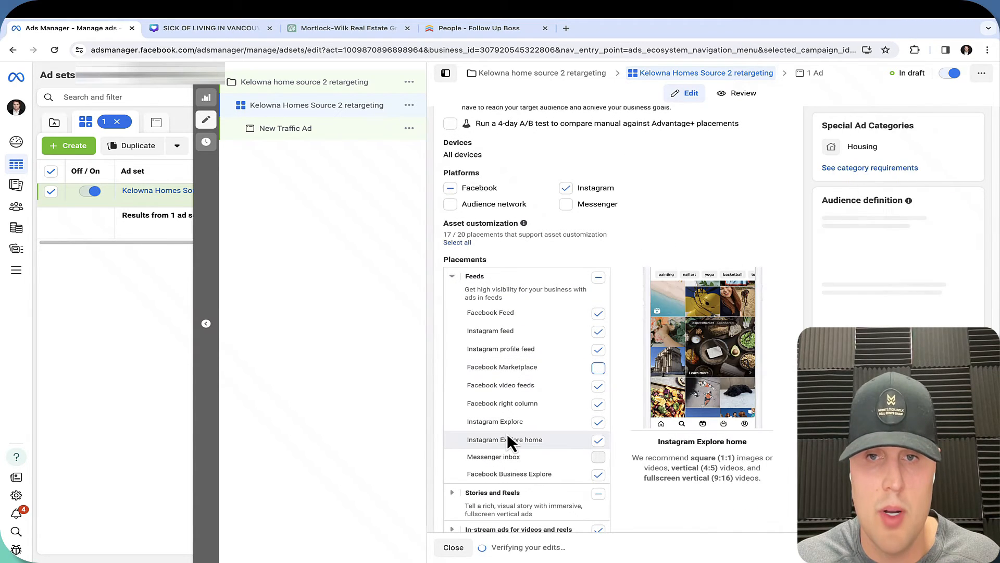
{"action": "scroll", "coordinate": [592, 417], "scroll_direction": "down", "scroll_amount": 4}
{"action": "left_click", "coordinate": [598, 351]}
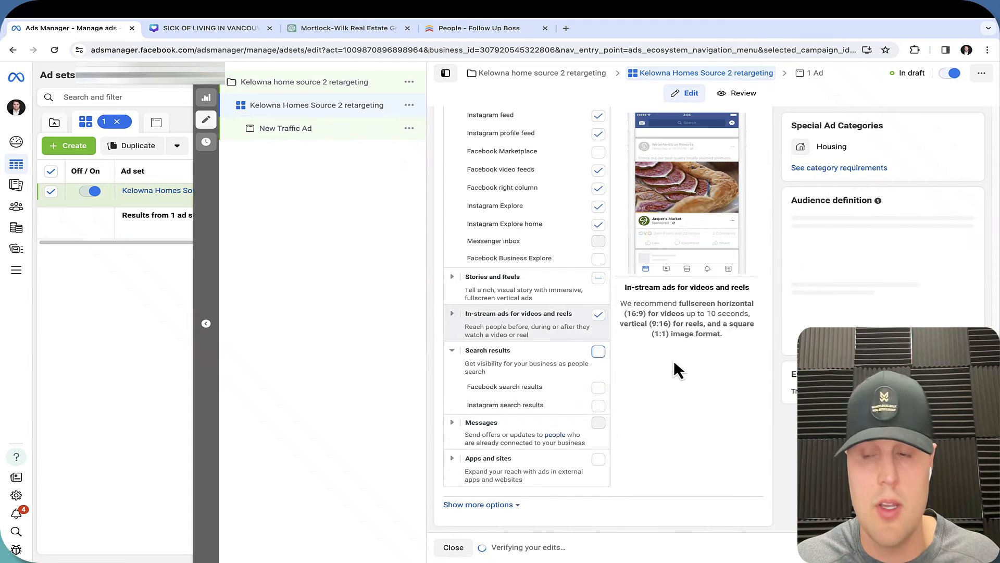
Continue to the ad level and name the ad "Kelowna Home source 2 Retargeting"
{"action": "left_click", "coordinate": [972, 547]}
{"action": "type", "text": "Kelowna Home source 2 Retargeting"}
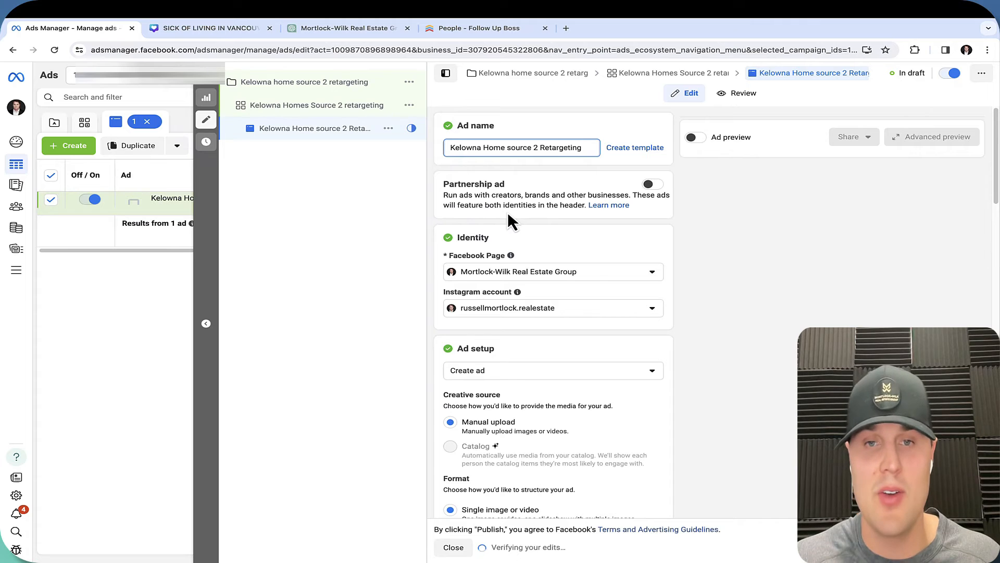
Use the "Kelowna Home Searching Made Easy" account image as the ad's media, keeping the original crops and default creative enhancements
{"action": "scroll", "coordinate": [509, 215], "scroll_direction": "down", "scroll_amount": 1}
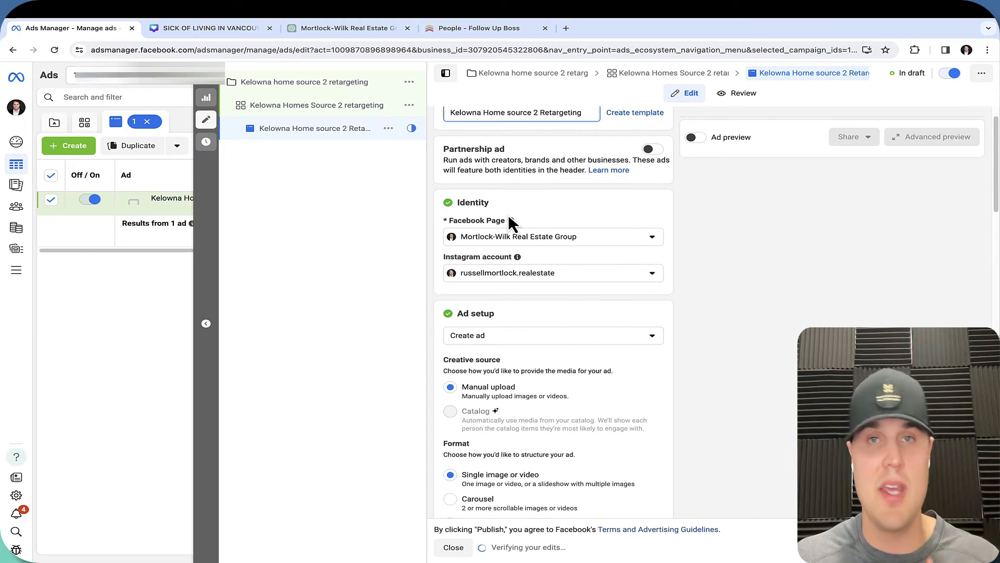
{"action": "scroll", "coordinate": [509, 217], "scroll_direction": "down", "scroll_amount": 2}
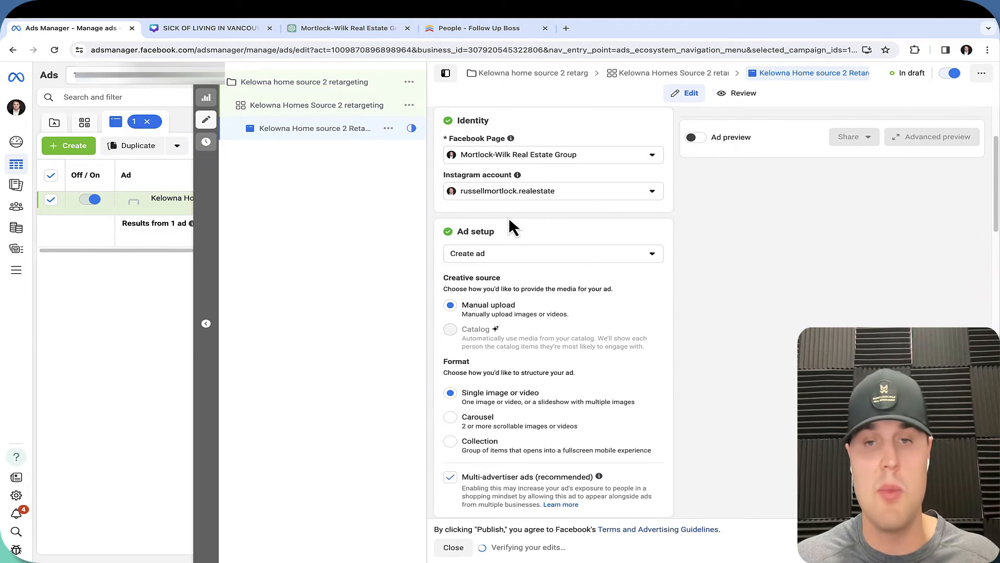
{"action": "scroll", "coordinate": [509, 219], "scroll_direction": "down", "scroll_amount": 4}
{"action": "scroll", "coordinate": [516, 232], "scroll_direction": "down", "scroll_amount": 4}
{"action": "left_click", "coordinate": [508, 339]}
{"action": "left_click", "coordinate": [480, 355]}
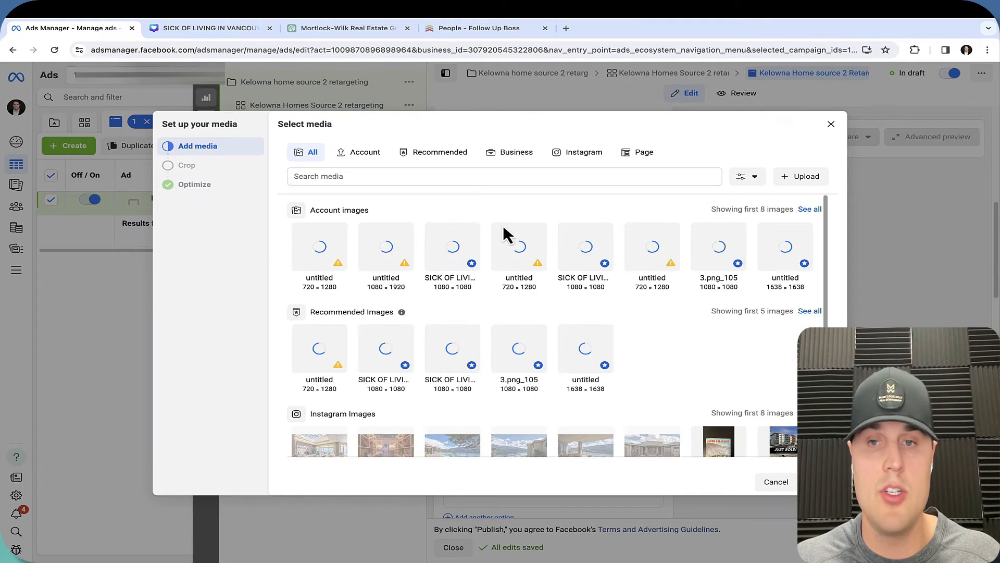
{"action": "left_click", "coordinate": [446, 252]}
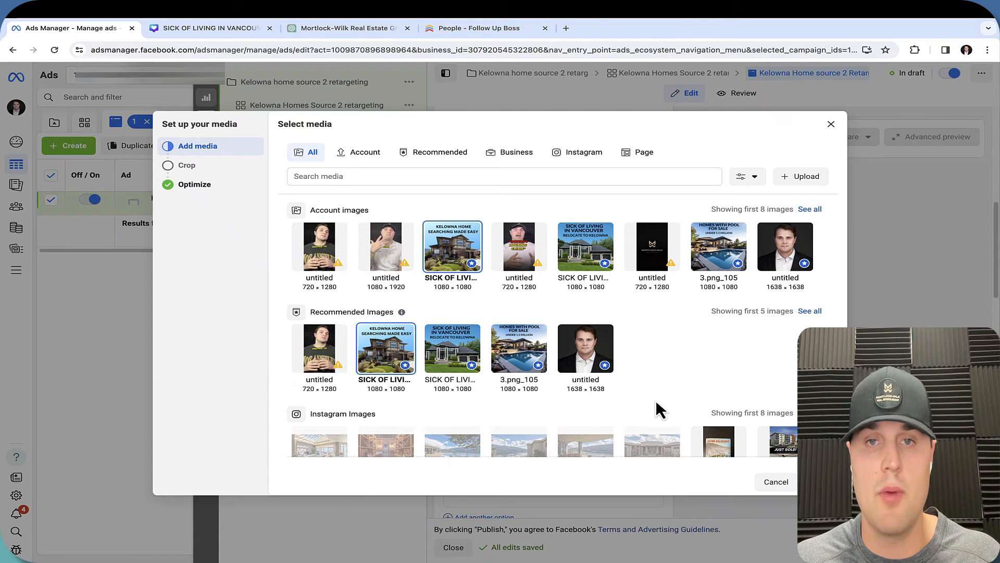
{"action": "left_click", "coordinate": [818, 482]}
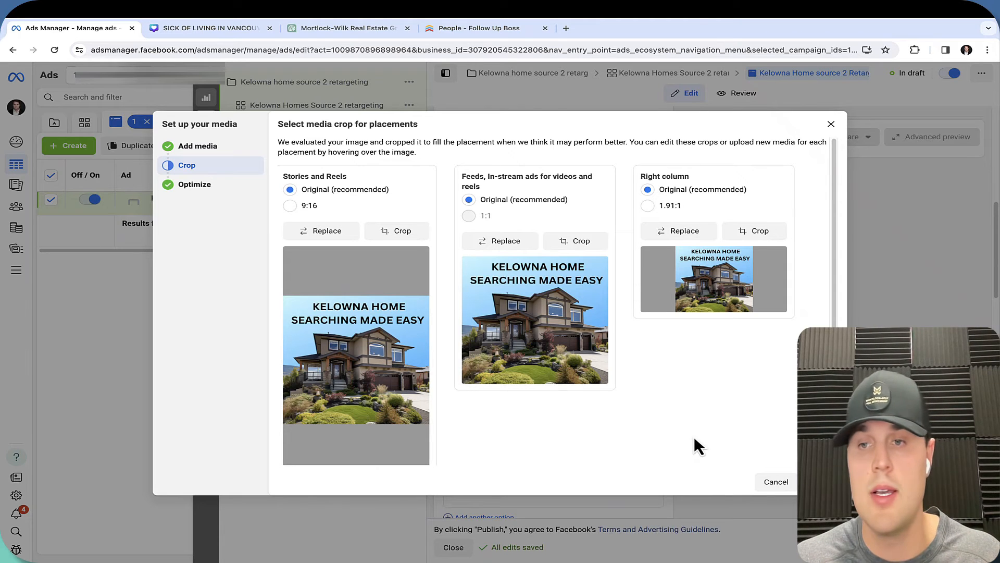
{"action": "left_click", "coordinate": [822, 481]}
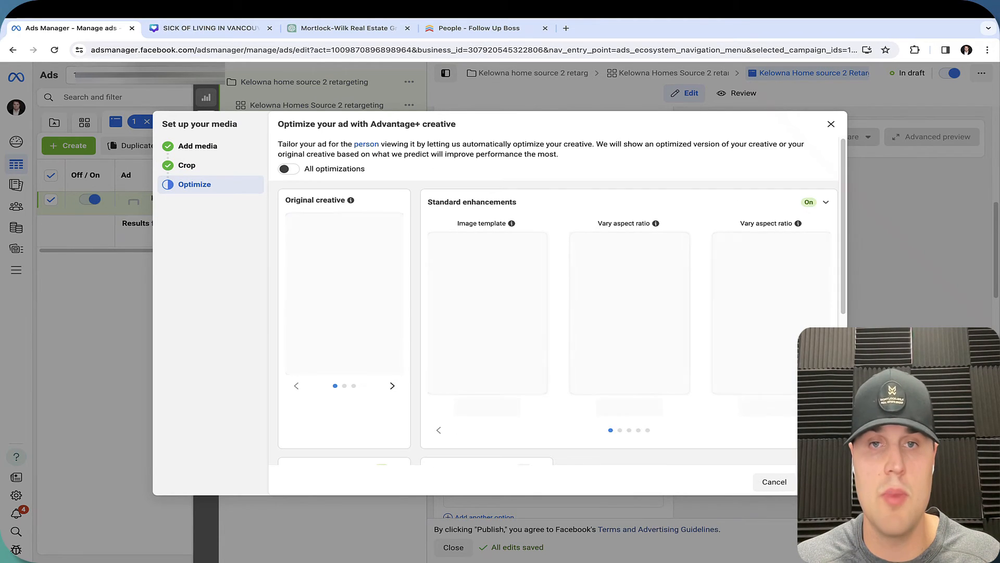
{"action": "left_click", "coordinate": [822, 481]}
Copy the ChatGPT tagline "Simplify Your Search - Effortlessly Find Your Perfect Kelowna Home with Us!" into the ad's primary text
{"action": "left_click", "coordinate": [502, 284]}
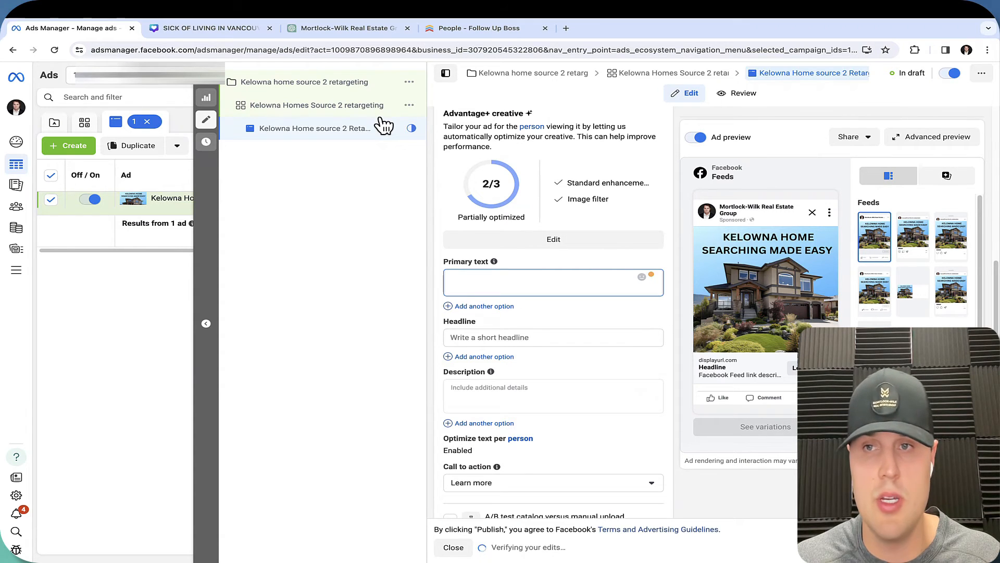
{"action": "left_click", "coordinate": [312, 28]}
{"action": "left_click_drag", "start_coordinate": [394, 274], "coordinate": [706, 276]}
{"action": "key", "text": "ctrl+c"}
{"action": "key", "text": "ctrl+1"}
{"action": "key", "text": "ctrl+v"}
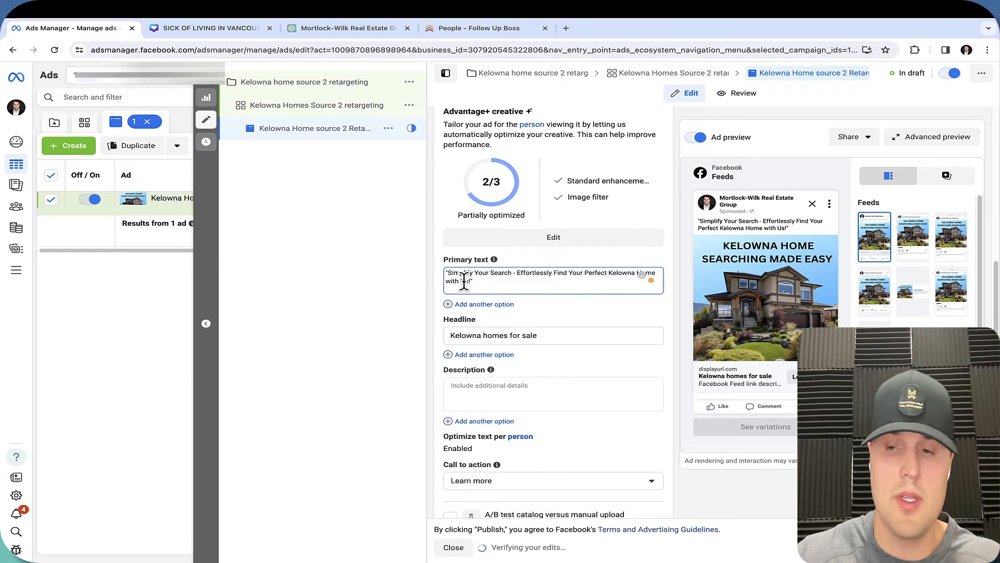
Replace the tagline's quotation marks and closing exclamation mark with a 🧨 emoji at each end
{"action": "key", "text": "BackSpace"}
{"action": "key", "text": "BackSpace"}
{"action": "type", "text": "🧨"}
{"action": "left_click", "coordinate": [446, 276]}
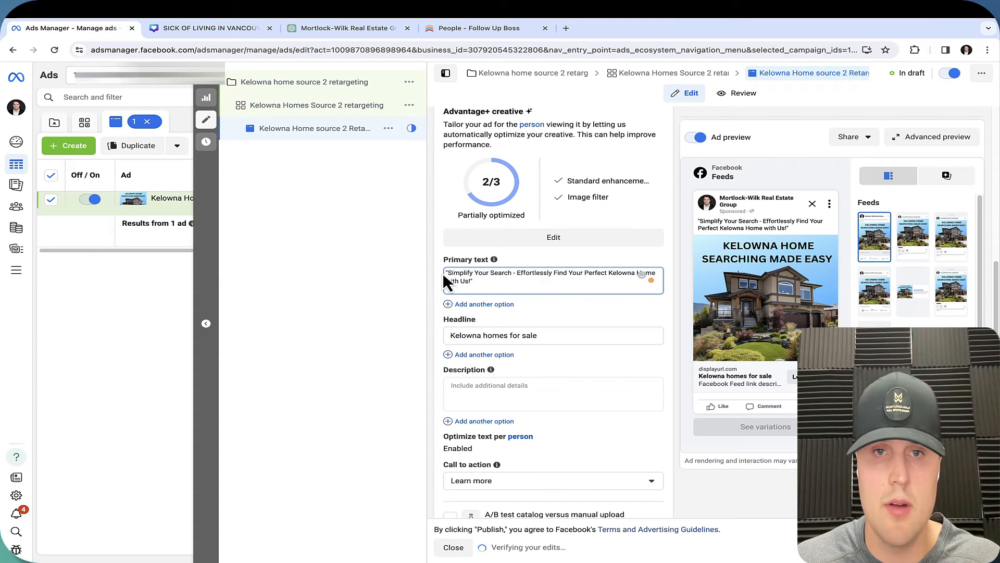
{"action": "key", "text": "BackSpace"}
{"action": "type", "text": "🧨"}
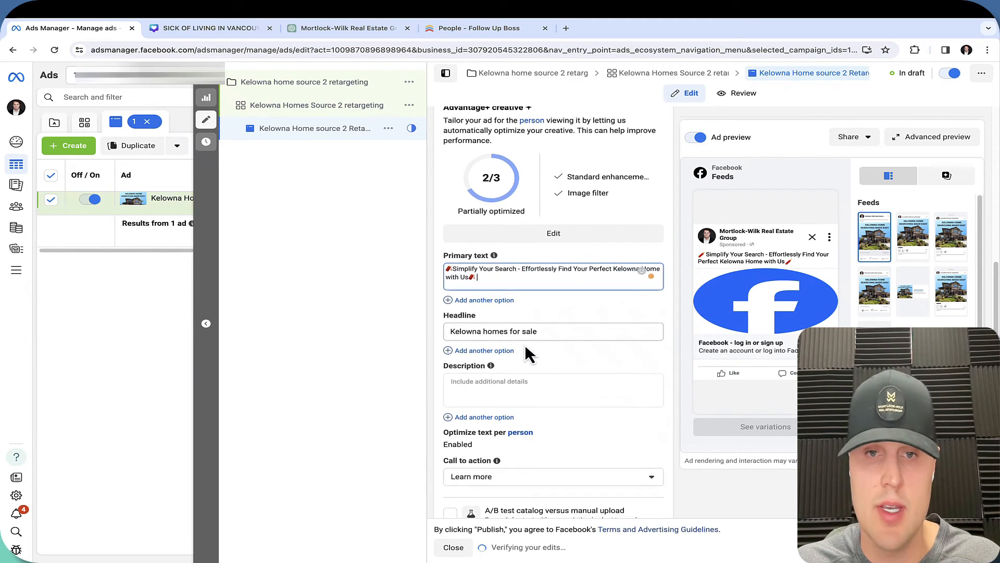
Open the Kelowna listings on kelownahomesource.com in a new tab, sort them by newest, and use that results page as the ad's website URL
{"action": "scroll", "coordinate": [524, 345], "scroll_direction": "down", "scroll_amount": 6}
{"action": "left_click", "coordinate": [567, 28]}
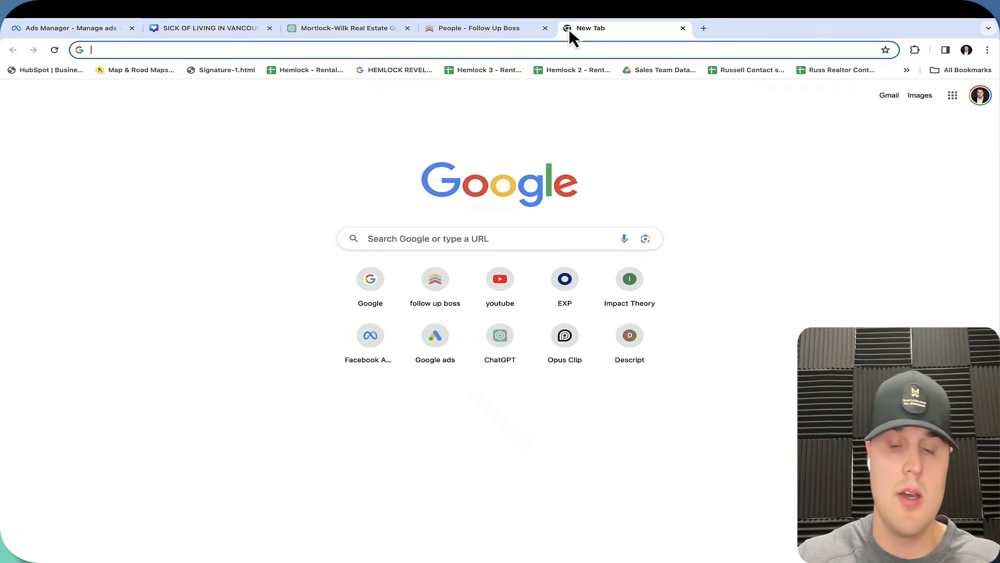
{"action": "type", "text": "kelownahomesource.com"}
{"action": "key", "text": "Return"}
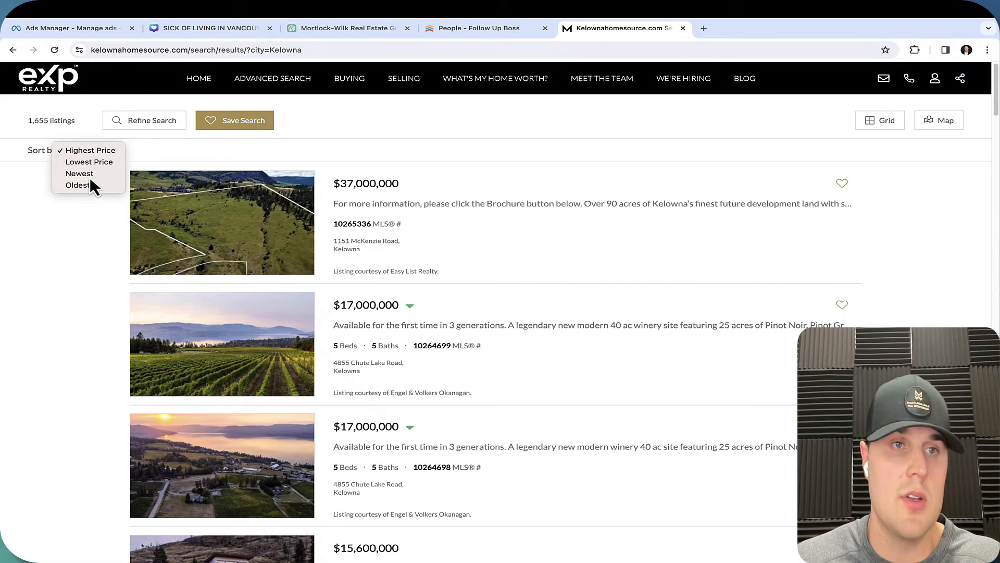
{"action": "left_click", "coordinate": [83, 174]}
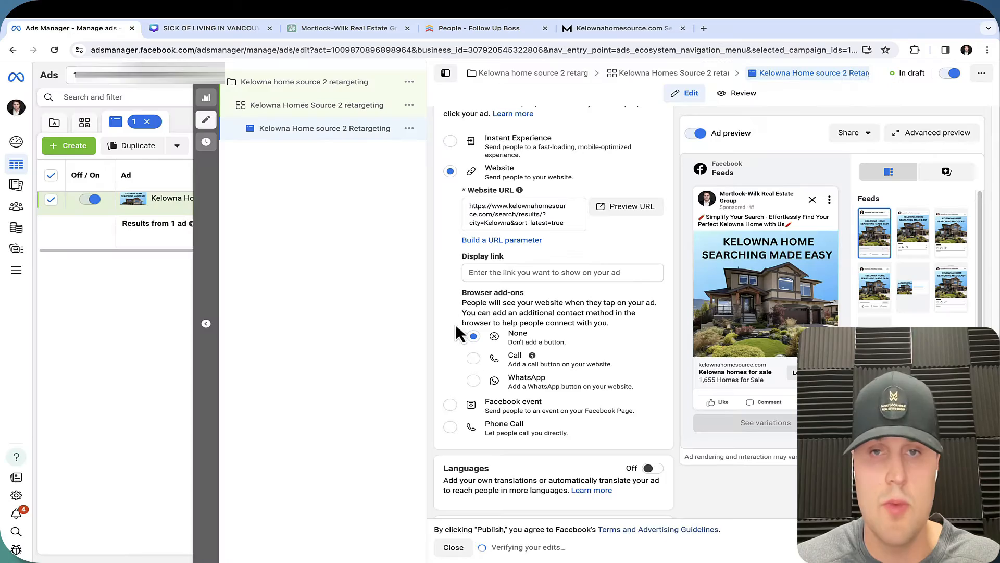
{"action": "scroll", "coordinate": [539, 332], "scroll_direction": "down", "scroll_amount": 1}
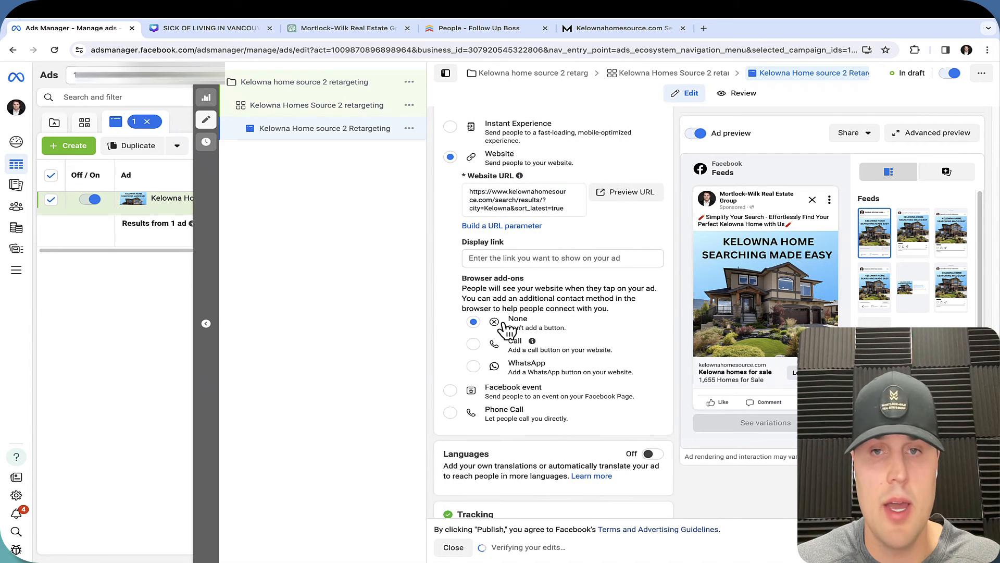
Keep the browser add-on, language and tracking settings as they are and publish the Kelowna Home source 2 Retargeting ad
{"action": "mouse_move", "coordinate": [569, 338]}
{"action": "scroll", "coordinate": [570, 338], "scroll_direction": "down", "scroll_amount": 2}
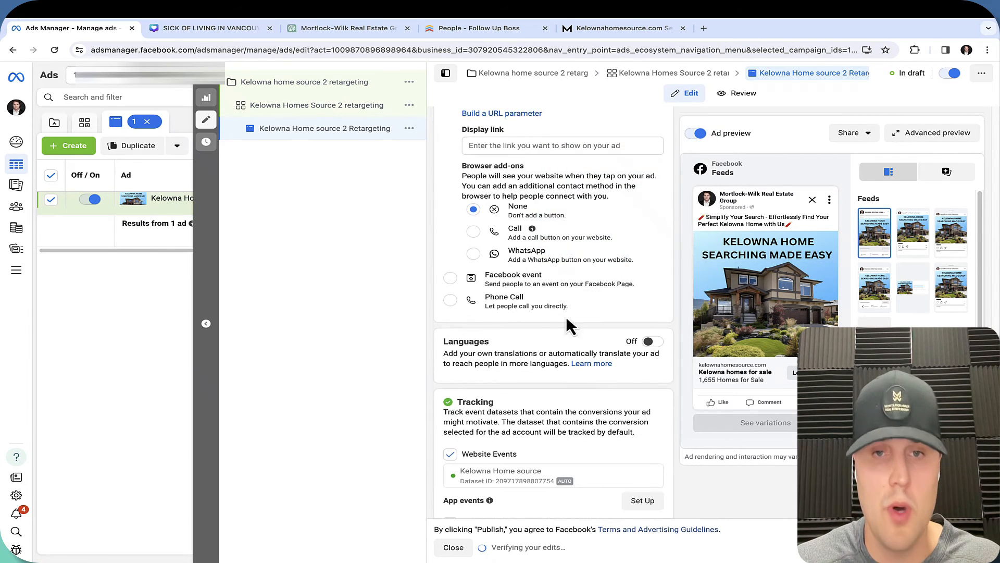
{"action": "scroll", "coordinate": [557, 304], "scroll_direction": "down", "scroll_amount": 1}
{"action": "scroll", "coordinate": [532, 320], "scroll_direction": "down", "scroll_amount": 3}
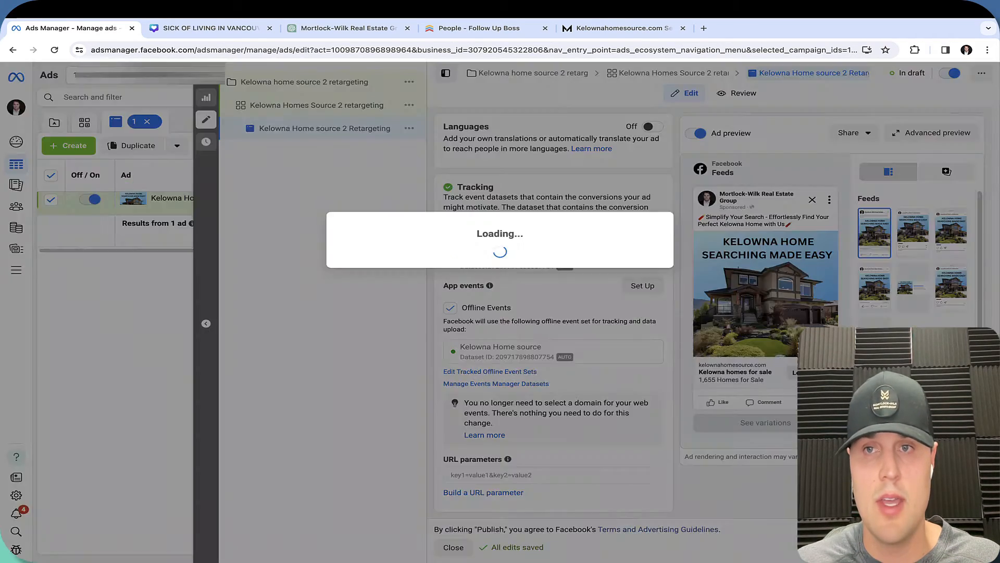
{"action": "left_click", "coordinate": [967, 547]}
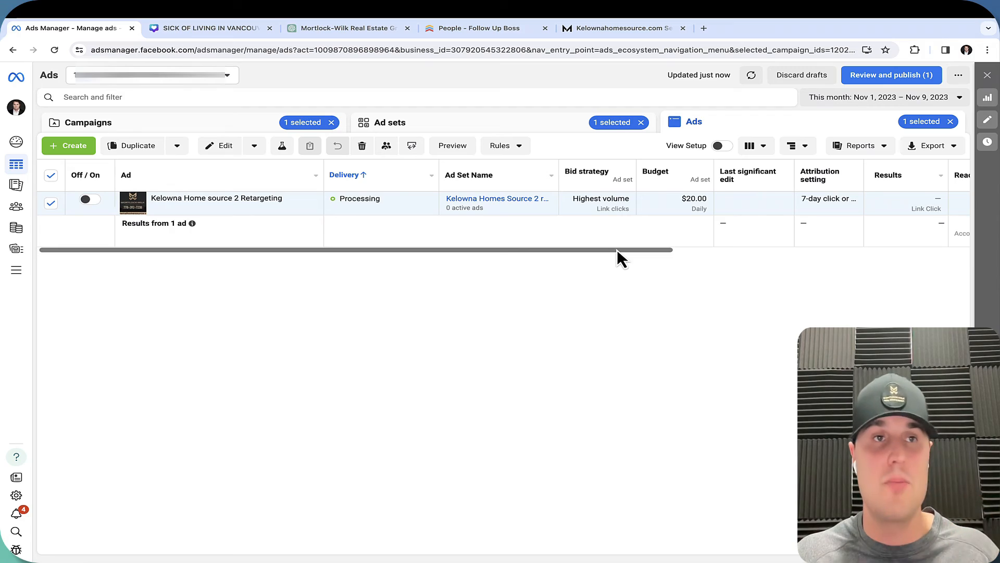
Take the Ads Manager browser window out of full screen
{"action": "left_click", "coordinate": [41, 25]}
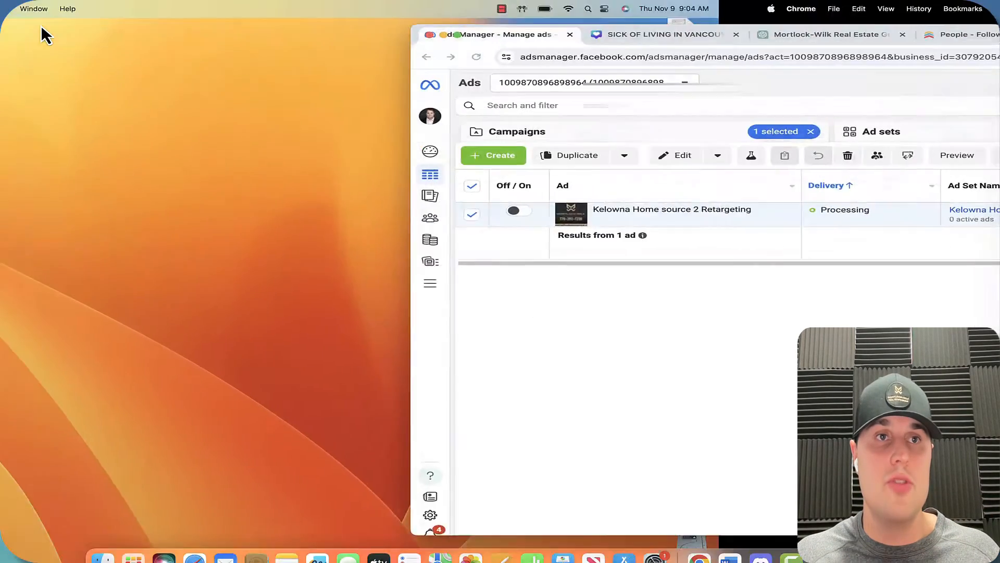
{"action": "left_click", "coordinate": [539, 42]}
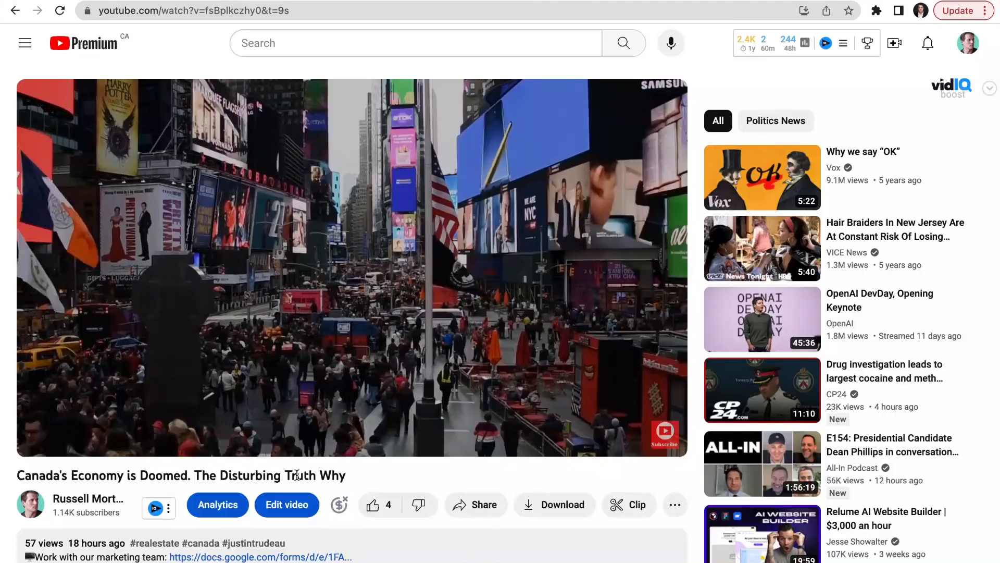
Open the Wet Blue Media Marketing Request form from the YouTube video's description and fill in the name field
{"action": "scroll", "coordinate": [365, 313], "scroll_direction": "down", "scroll_amount": 3}
{"action": "left_click", "coordinate": [249, 376]}
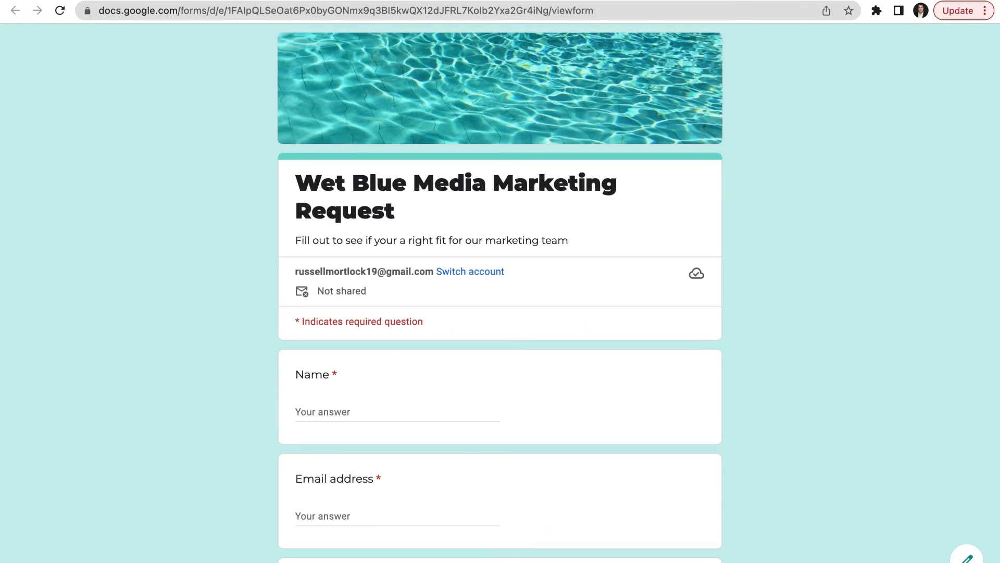
{"action": "left_click", "coordinate": [342, 407]}
{"action": "type", "text": "De"}
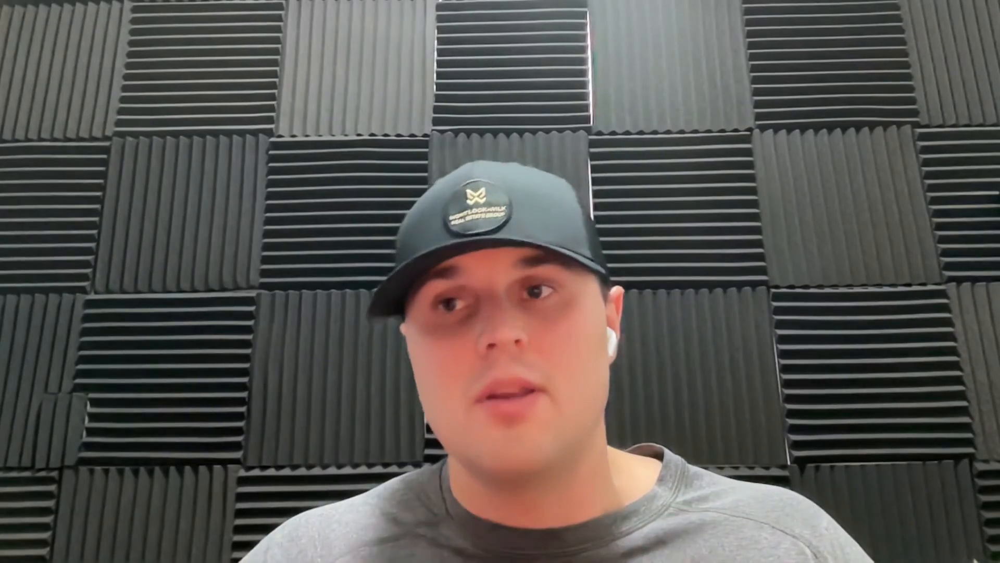